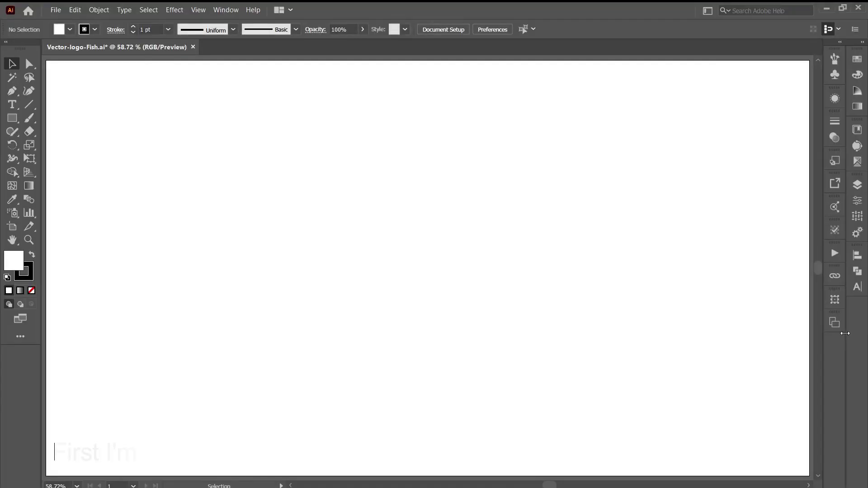
# Move the fish sketch image from beside the artboard onto it and centre it horizontally
pyautogui.hscroll(3, 692, 305)
pyautogui.moveTo(762, 298); pyautogui.dragTo(187, 292)
pyautogui.hscroll(-3, 189, 293)
pyautogui.click(503, 29)
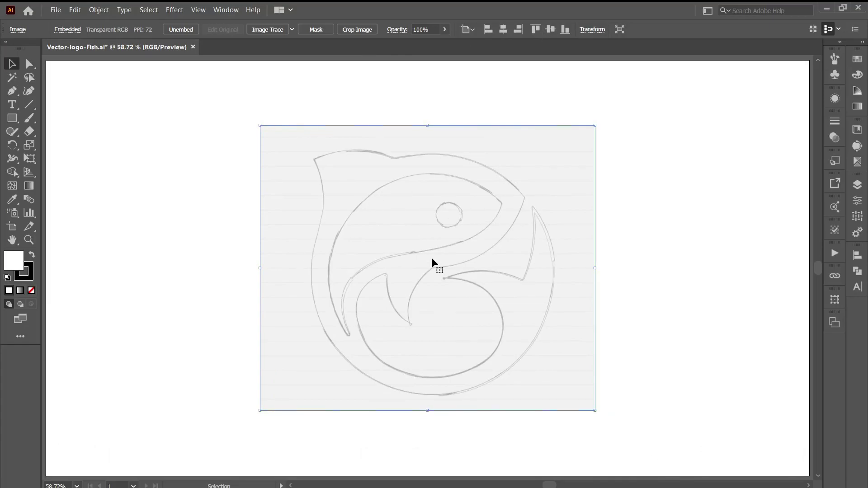
# Set the sketch image's opacity to 50% and lock it
pyautogui.click(423, 30)
pyautogui.write('50')
pyautogui.press('Return')
pyautogui.click(99, 9)
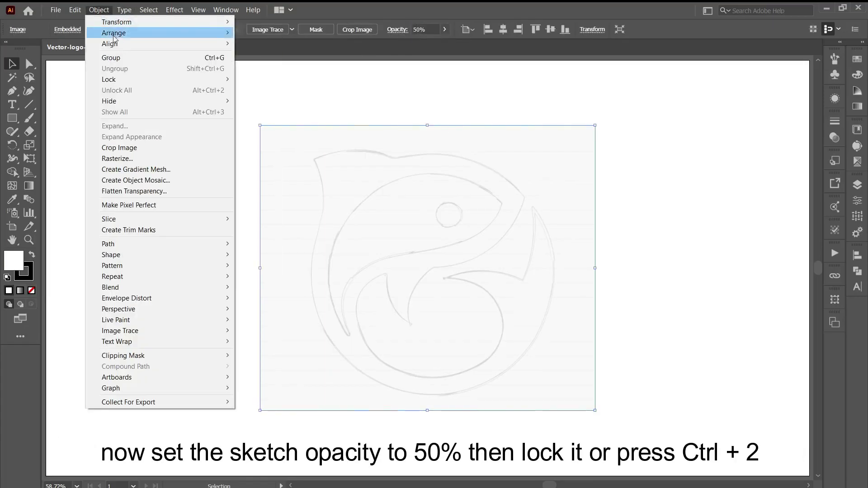
pyautogui.moveTo(138, 80)
pyautogui.click(256, 79)
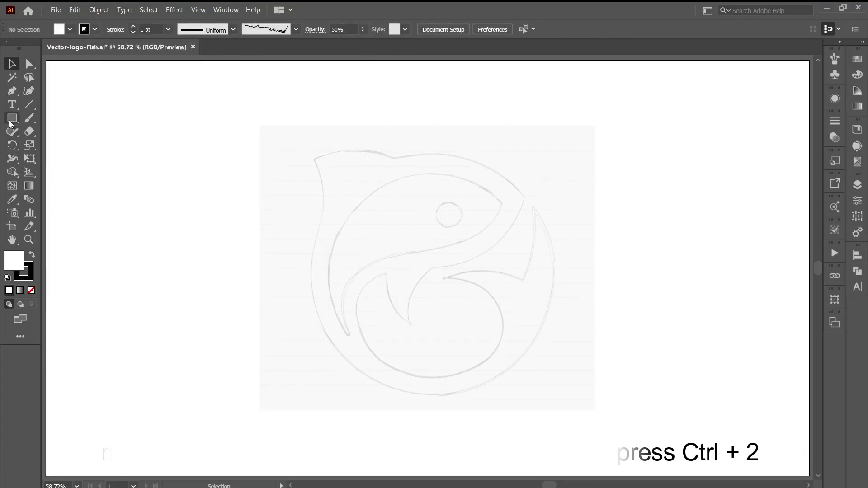
# Set the drawing appearance to no fill with a 0.5 pt black stroke
pyautogui.click(31, 291)
pyautogui.click(30, 276)
pyautogui.click(826, 55)
# Trace the fish's outer outline with the Pen tool from the snout along the back to the dorsal fin tip
pyautogui.click(10, 92)
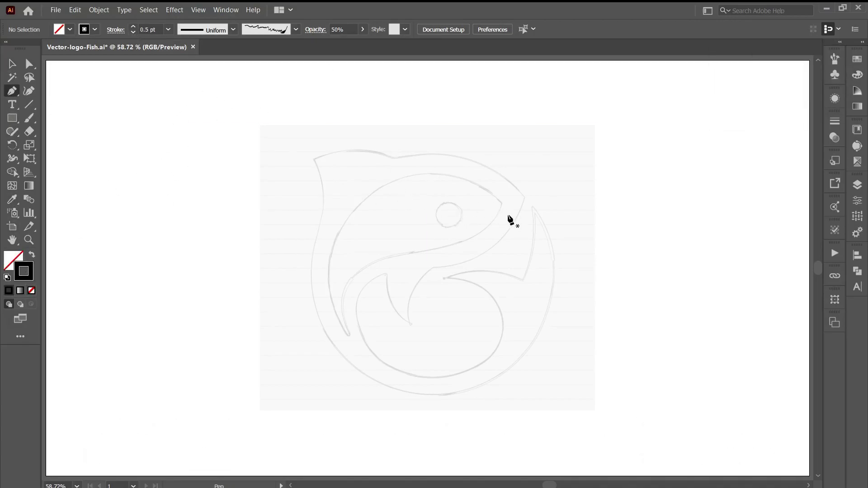
pyautogui.hotkey('ctrl', '+')
pyautogui.hotkey('ctrl', '+')
pyautogui.hotkey('ctrl', '+')
pyautogui.hotkey('ctrl', '-')
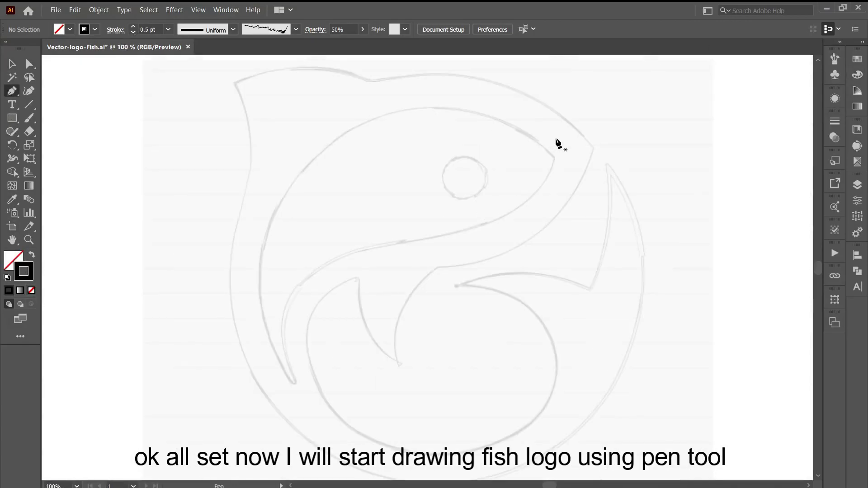
pyautogui.click(593, 147)
pyautogui.moveTo(353, 84); pyautogui.dragTo(211, 193)
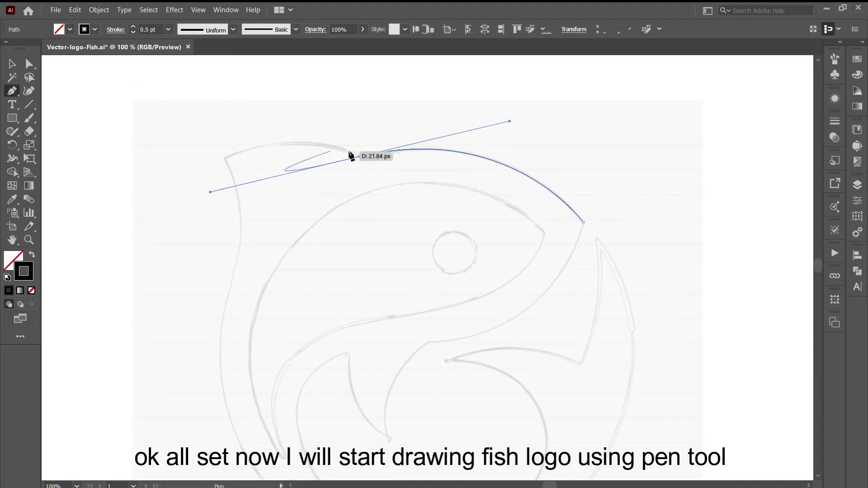
pyautogui.click(360, 157)
pyautogui.moveTo(225, 158); pyautogui.dragTo(189, 180)
pyautogui.moveTo(245, 196); pyautogui.dragTo(252, 141)
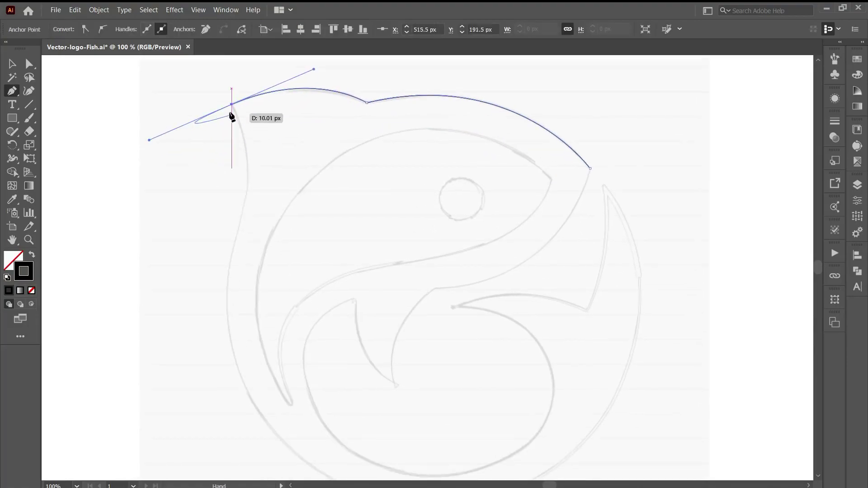
pyautogui.click(232, 105)
# Continue the outer outline from the dorsal fin tip down the rear curve to the lowest point of the sketch
pyautogui.moveTo(244, 197); pyautogui.dragTo(226, 255)
pyautogui.hotkey('ctrl', 'z')
pyautogui.click(242, 209)
pyautogui.moveTo(245, 290); pyautogui.dragTo(243, 186)
pyautogui.moveTo(259, 311); pyautogui.dragTo(320, 392)
pyautogui.click(259, 311)
pyautogui.moveTo(441, 398); pyautogui.dragTo(514, 409)
pyautogui.moveTo(477, 409); pyautogui.dragTo(369, 424)
pyautogui.click(287, 411)
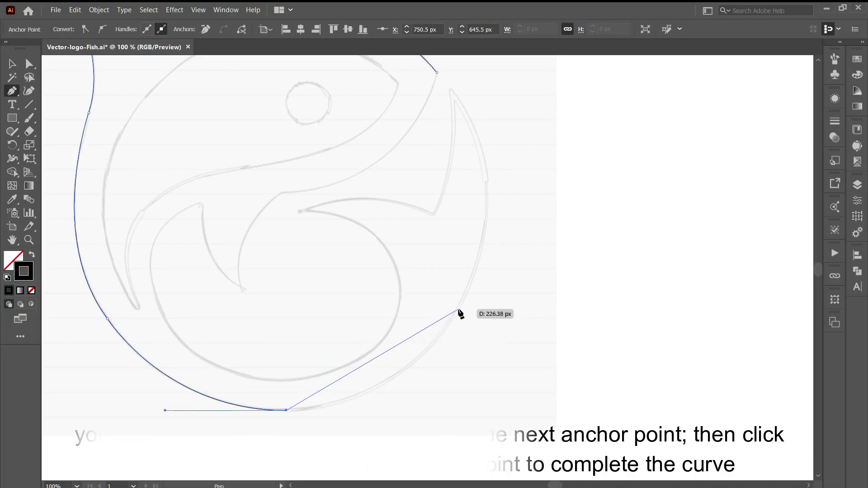
# Continue the outline from the lowest point up the outer curve to the upper tip of the tail
pyautogui.moveTo(459, 309); pyautogui.dragTo(525, 206)
pyautogui.moveTo(484, 261); pyautogui.dragTo(587, 378)
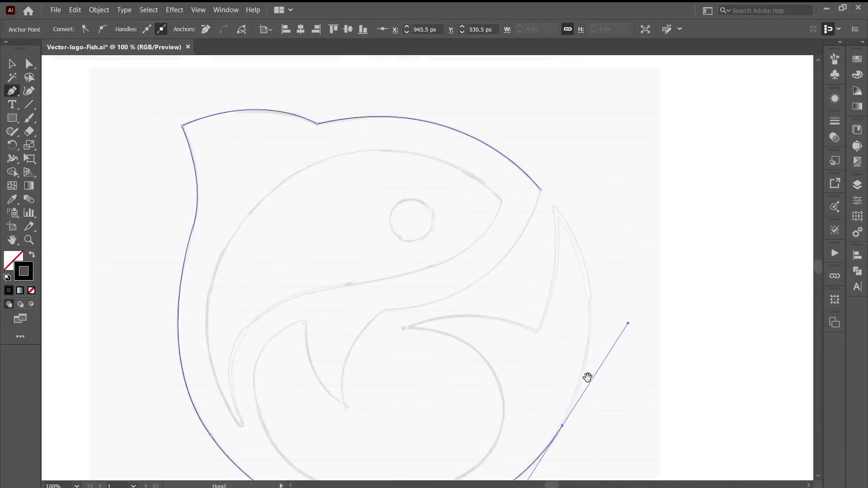
pyautogui.click(563, 426)
pyautogui.moveTo(552, 206); pyautogui.dragTo(553, 205)
pyautogui.moveTo(511, 155); pyautogui.dragTo(473, 117)
pyautogui.click(553, 205)
# Trace the tail fin's inner edges down to its notch and across to its inner tip
pyautogui.moveTo(539, 322)
pyautogui.mouseDown()
pyautogui.moveTo(557, 279)
pyautogui.moveTo(530, 337)
pyautogui.moveTo(543, 312)
pyautogui.mouseUp()
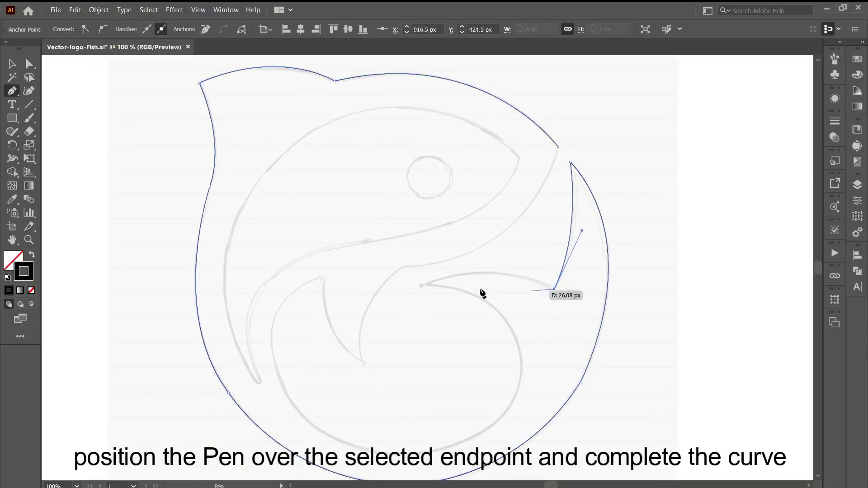
pyautogui.moveTo(421, 284); pyautogui.dragTo(407, 292)
pyautogui.click(420, 284)
# Trace the large inner curve from the tail's inner tip around the bottom and up its far side
pyautogui.moveTo(434, 337); pyautogui.dragTo(464, 263)
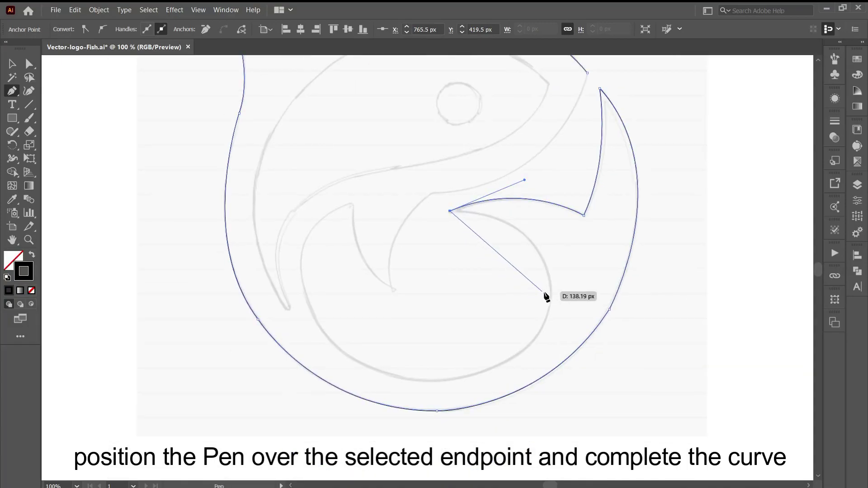
pyautogui.moveTo(550, 306); pyautogui.dragTo(540, 404)
pyautogui.moveTo(436, 382); pyautogui.dragTo(329, 389)
pyautogui.click(436, 381)
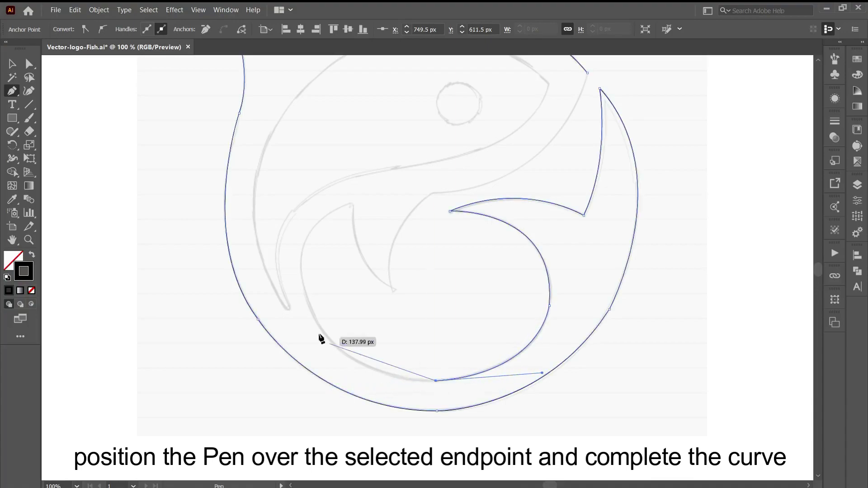
pyautogui.moveTo(303, 284); pyautogui.dragTo(297, 258)
pyautogui.moveTo(288, 196); pyautogui.dragTo(280, 179)
pyautogui.click(303, 284)
# Continue the outline around the pectoral fin, from its rear corner through its pointed tip to the belly
pyautogui.moveTo(355, 202); pyautogui.dragTo(424, 182)
pyautogui.click(354, 202)
pyautogui.moveTo(397, 289); pyautogui.dragTo(447, 307)
pyautogui.click(397, 290)
pyautogui.moveTo(432, 194); pyautogui.dragTo(488, 148)
pyautogui.click(431, 194)
# Close the outer outline with a curve from the belly to the snout and deselect the path
pyautogui.moveTo(456, 188); pyautogui.dragTo(403, 294)
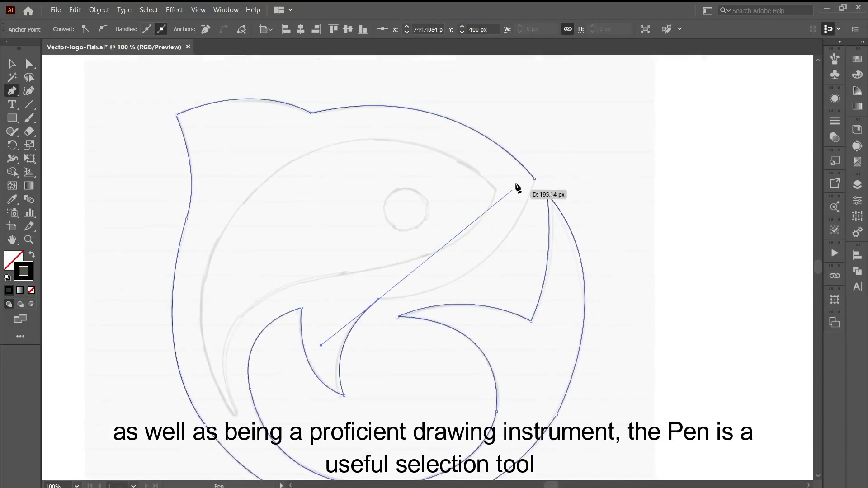
pyautogui.moveTo(535, 179); pyautogui.dragTo(542, 117)
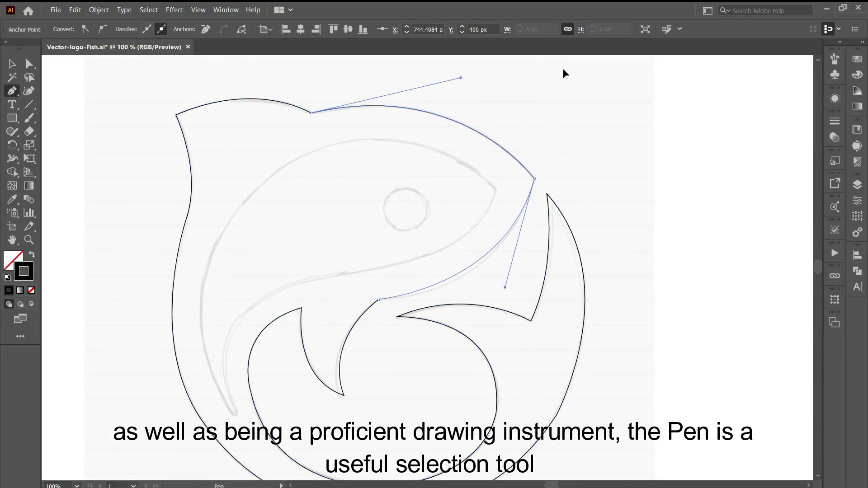
pyautogui.moveTo(563, 68); pyautogui.dragTo(572, 95)
pyautogui.press('v')
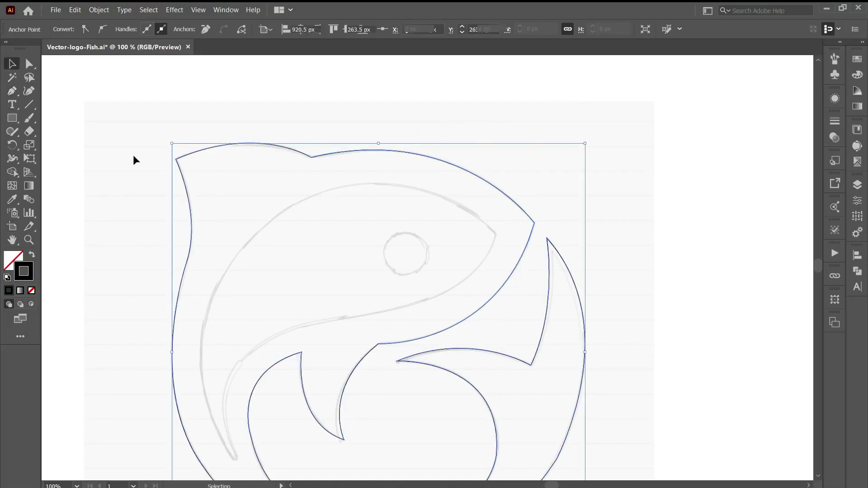
pyautogui.click(133, 154)
# Trace the inner body shape with the Pen tool from its nose over the back to its pointed tail end
pyautogui.moveTo(95, 382); pyautogui.dragTo(99, 312)
pyautogui.click(12, 94)
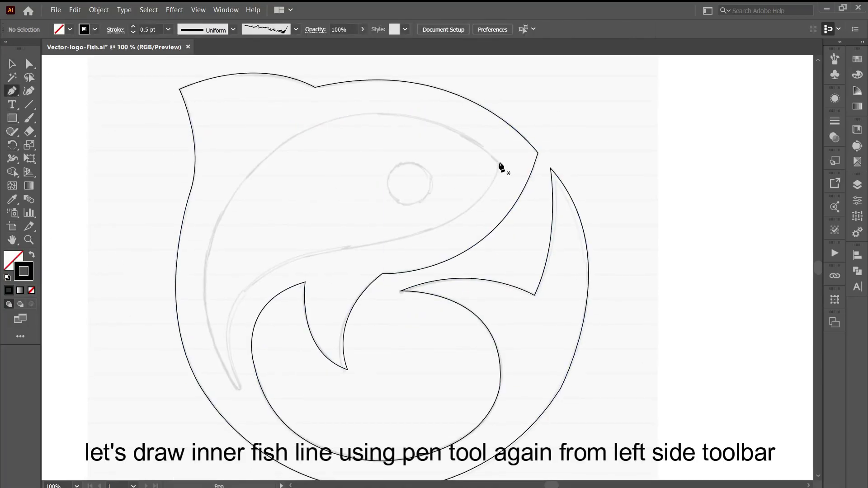
pyautogui.click(499, 163)
pyautogui.moveTo(264, 160); pyautogui.dragTo(141, 269)
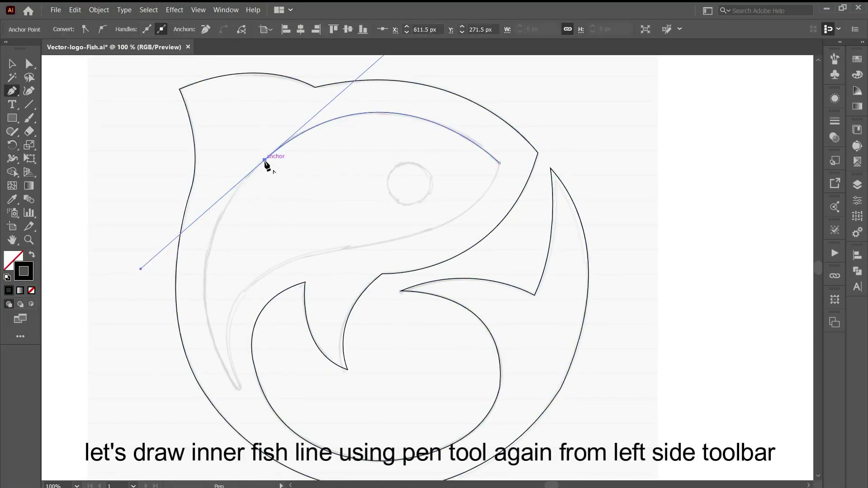
pyautogui.click(265, 160)
pyautogui.moveTo(239, 388); pyautogui.dragTo(324, 475)
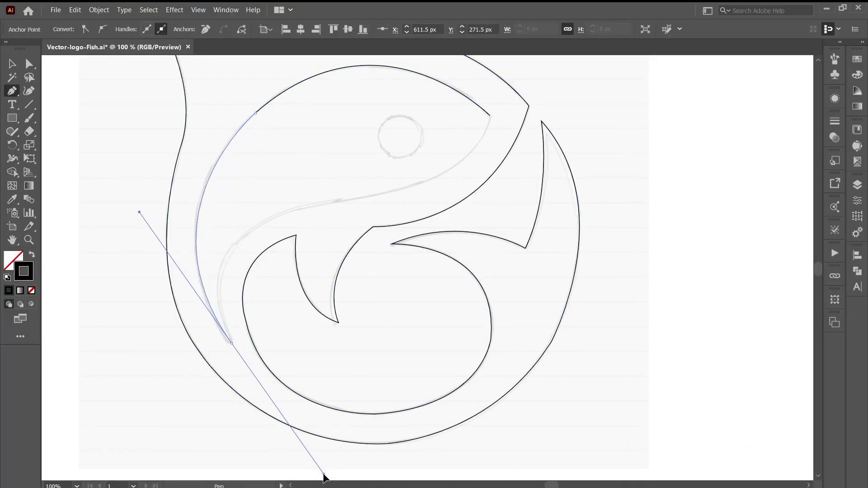
pyautogui.click(232, 343)
# Trace the inner body's lower edge from the pointed end back to the nose, closing the shape
pyautogui.moveTo(336, 201); pyautogui.dragTo(504, 178)
pyautogui.click(335, 202)
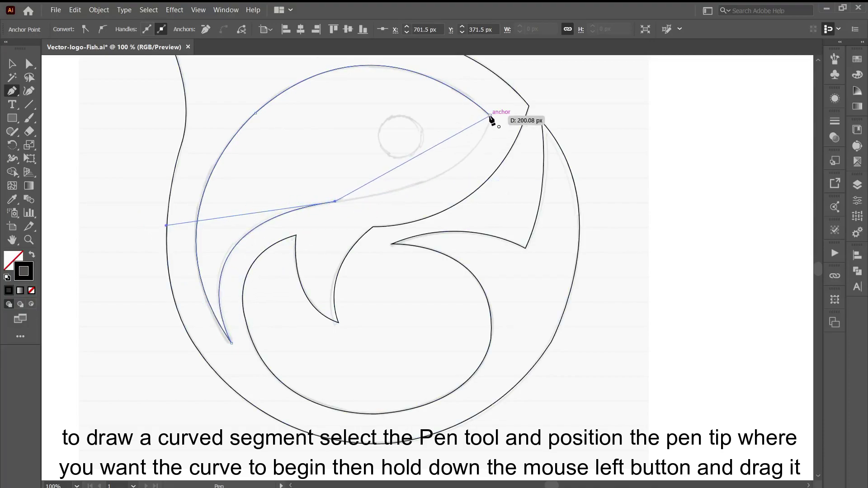
pyautogui.moveTo(490, 117); pyautogui.dragTo(502, 211)
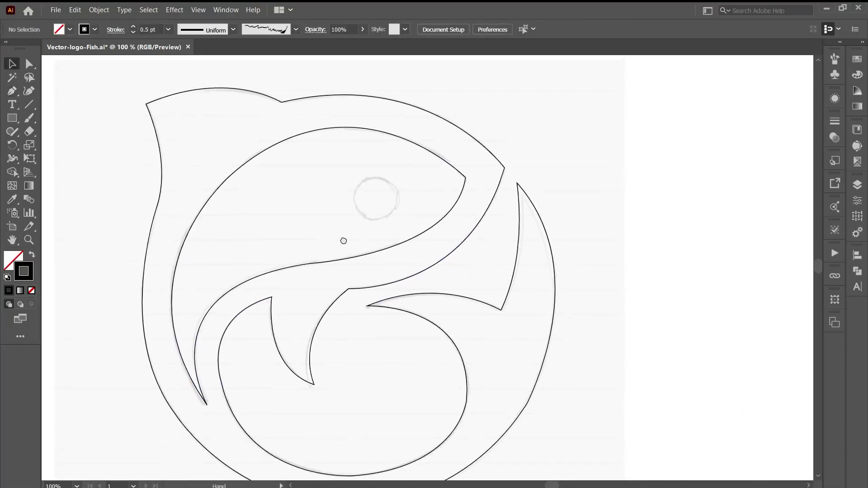
# Draw the fish's eye as a circle over the sketched one with the Ellipse tool and deselect it
pyautogui.click(12, 118)
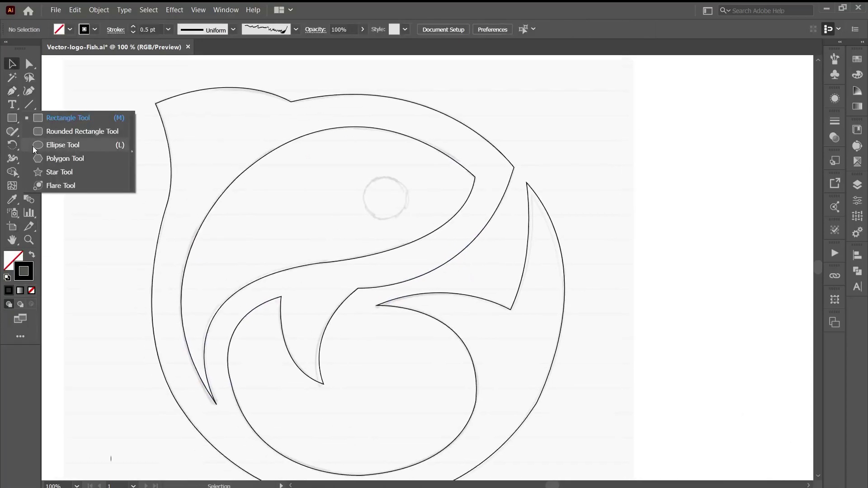
pyautogui.click(40, 148)
pyautogui.click(13, 105)
pyautogui.click(12, 118)
pyautogui.click(65, 145)
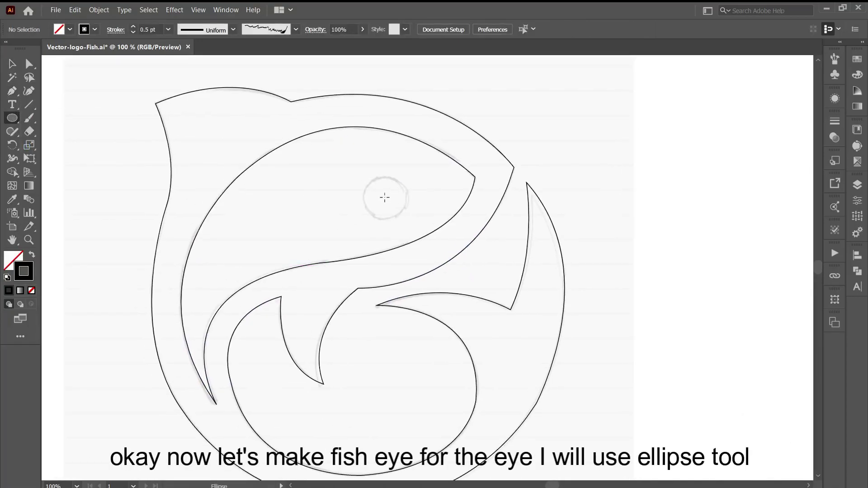
pyautogui.moveTo(405, 218); pyautogui.dragTo(406, 218)
pyautogui.click(12, 64)
pyautogui.click(443, 205)
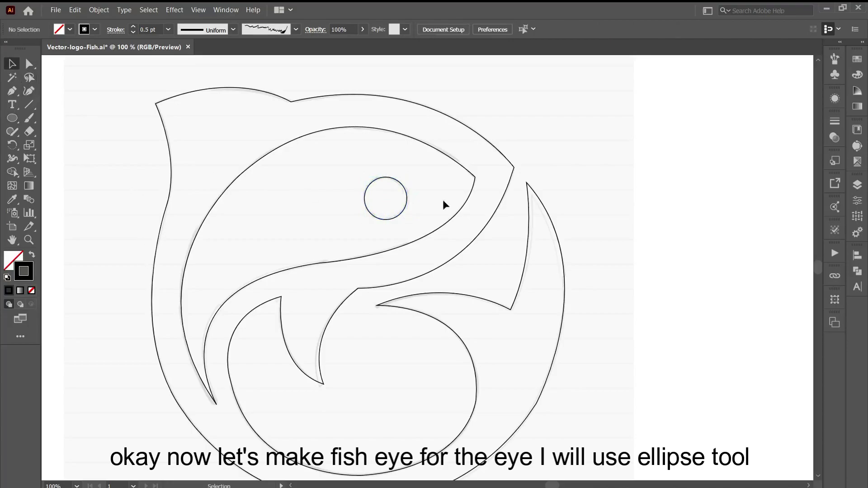
# Hide the locked sketch image so that only the traced paths show
pyautogui.scroll(-1, 623, 269)
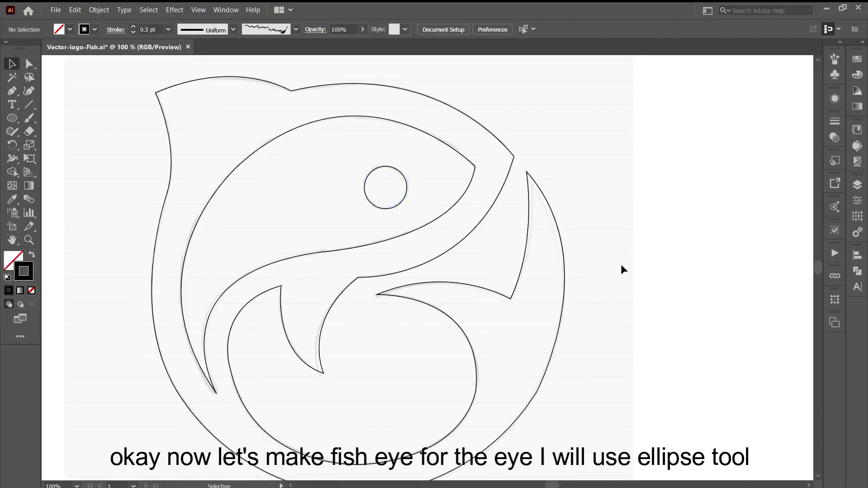
pyautogui.click(168, 192)
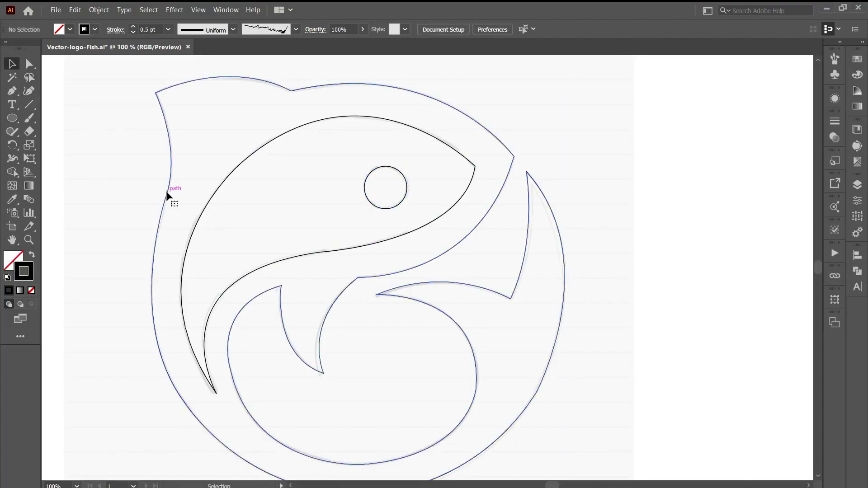
pyautogui.click(693, 285)
pyautogui.click(857, 185)
pyautogui.click(720, 245)
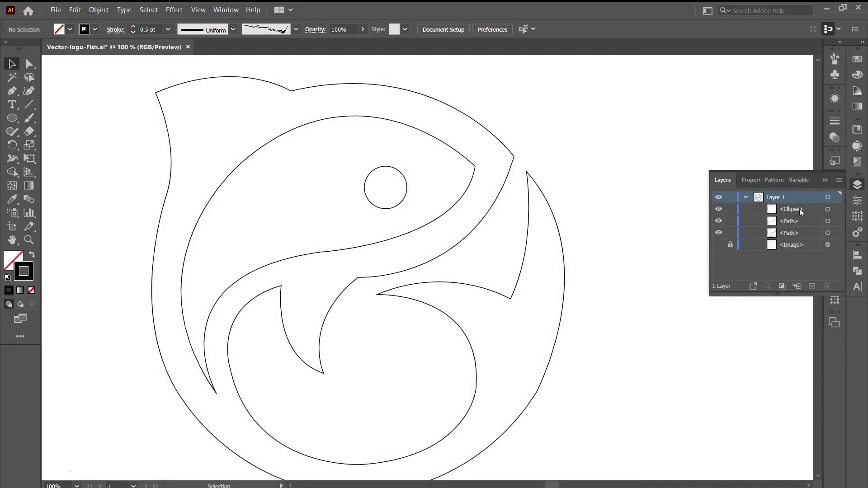
pyautogui.click(684, 319)
# Round the outer outline's corner anchor on the lower tail-side curve to smooth it
pyautogui.click(564, 294)
pyautogui.click(29, 64)
pyautogui.moveTo(185, 278); pyautogui.dragTo(210, 220)
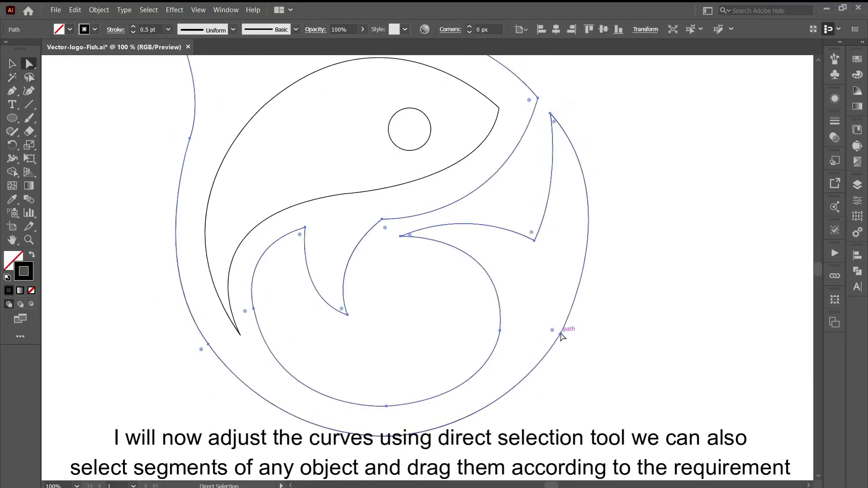
pyautogui.click(560, 335)
pyautogui.moveTo(552, 330); pyautogui.dragTo(129, 224)
pyautogui.click(627, 331)
# Check the anchors along the outline's bottom and smooth the lower rear curve by adjusting its anchor's direction handle
pyautogui.click(387, 437)
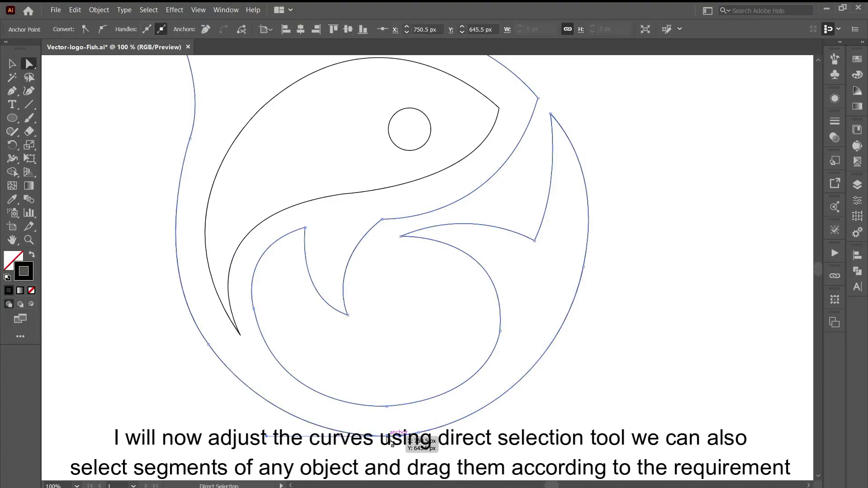
pyautogui.scroll(-1, 399, 441)
pyautogui.click(387, 375)
pyautogui.click(209, 312)
pyautogui.press('space')
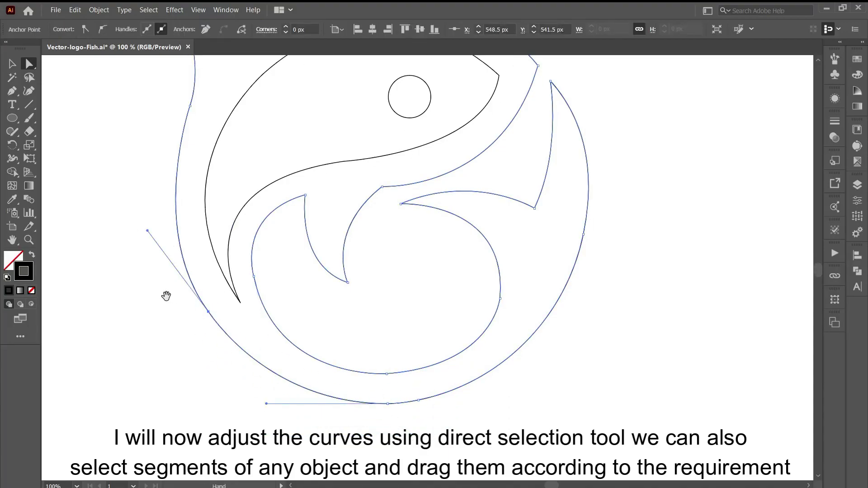
pyautogui.moveTo(166, 296); pyautogui.dragTo(159, 349)
pyautogui.moveTo(140, 284); pyautogui.dragTo(138, 274)
pyautogui.click(156, 312)
pyautogui.click(201, 365)
# Adjust the direction handle of the outline anchor below the dorsal fin to smooth the rear curve
pyautogui.click(117, 195)
pyautogui.moveTo(113, 182); pyautogui.dragTo(113, 291)
pyautogui.click(181, 267)
pyautogui.moveTo(198, 219); pyautogui.dragTo(199, 212)
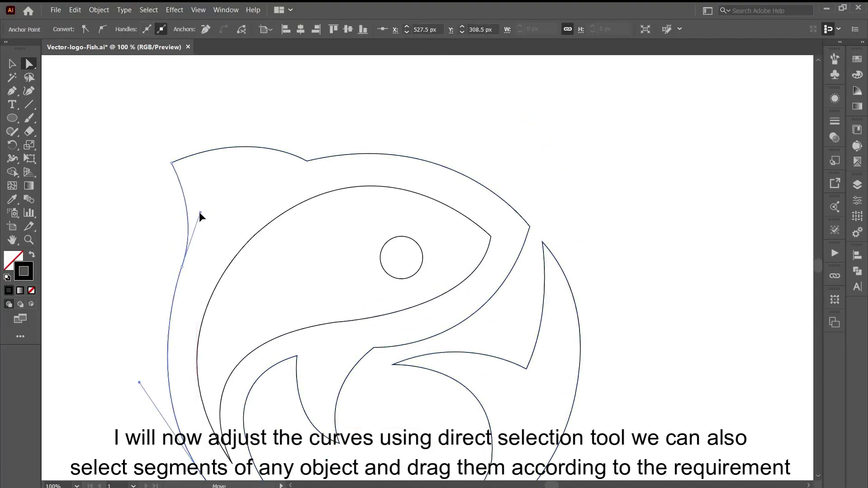
pyautogui.click(230, 199)
# Round the corner where the dorsal fin meets the back with a radius of about 41 px
pyautogui.click(306, 161)
pyautogui.moveTo(308, 152); pyautogui.dragTo(317, 126)
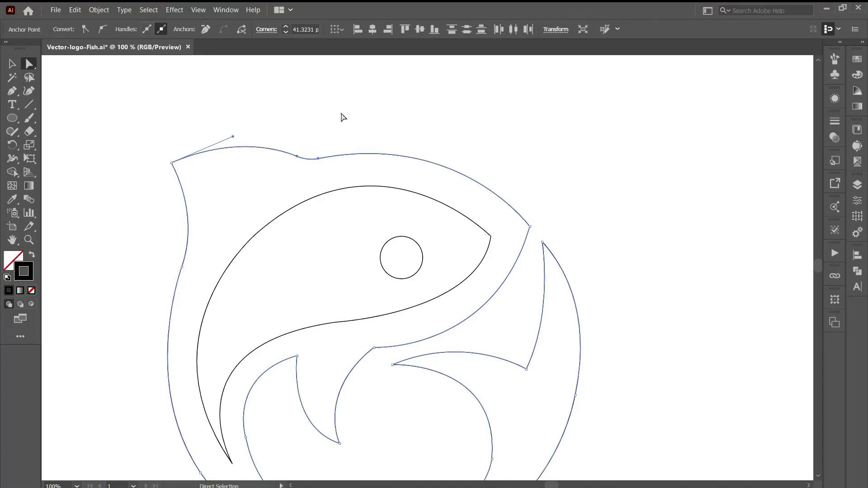
pyautogui.click(344, 116)
# Adjust the direction handles of the inner body's lower-edge anchor and nose to refine the curve
pyautogui.moveTo(639, 262); pyautogui.dragTo(630, 189)
pyautogui.click(327, 248)
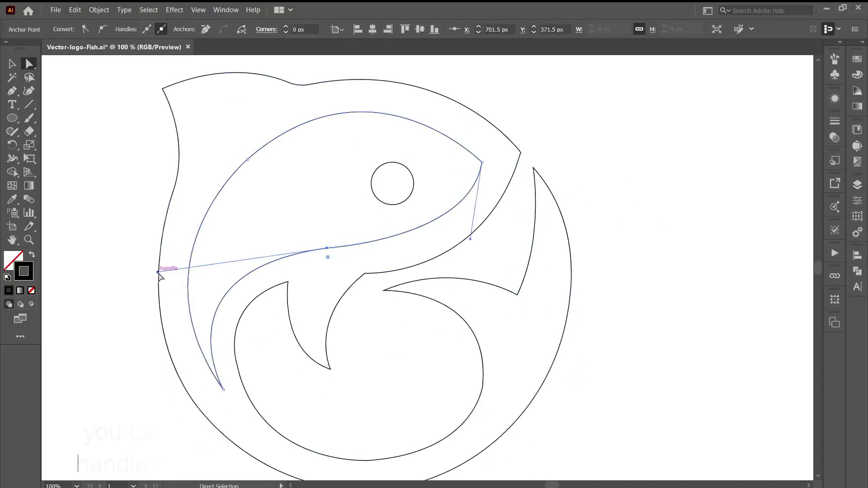
pyautogui.moveTo(158, 272); pyautogui.dragTo(159, 274)
pyautogui.moveTo(470, 239); pyautogui.dragTo(466, 240)
pyautogui.click(373, 255)
# Round the anchor midway along the inner body's lower edge with a radius of about 243 px and deselect it
pyautogui.click(327, 248)
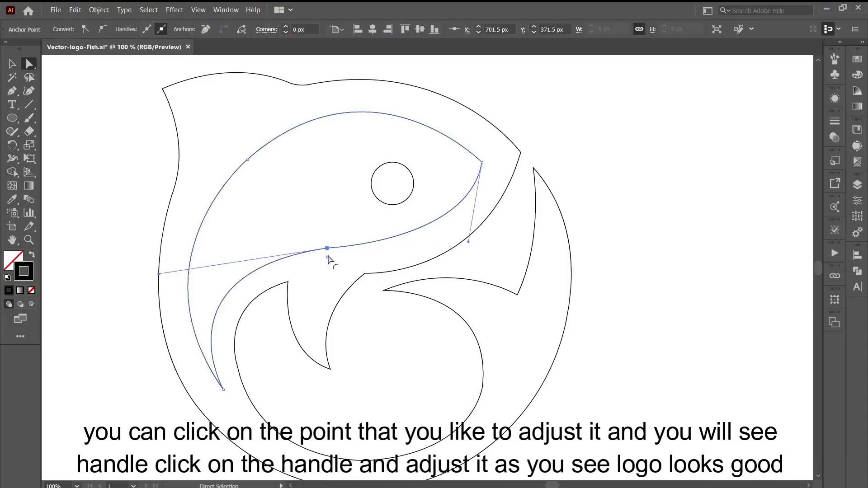
pyautogui.moveTo(329, 257); pyautogui.dragTo(343, 464)
pyautogui.hotkey('ctrl', '0')
pyautogui.hotkey('ctrl', 'z')
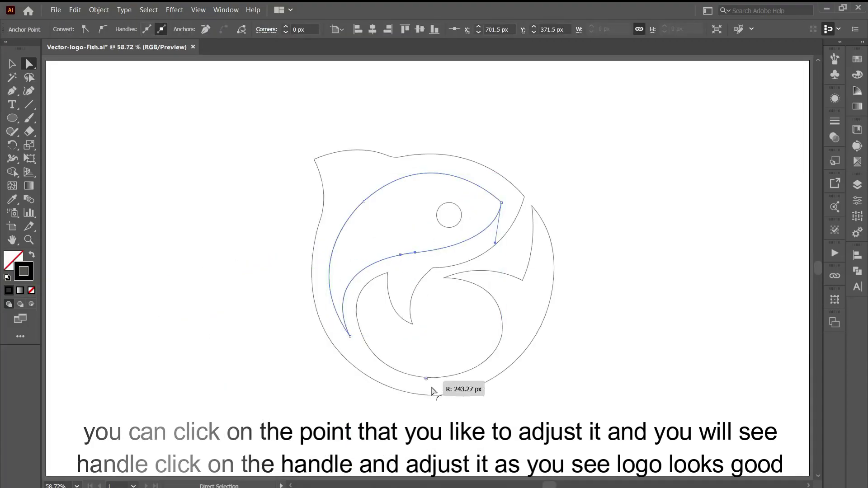
pyautogui.click(438, 439)
# Group all of the fish artwork, centre it horizontally and vertically on the artboard, and ungroup it
pyautogui.hotkey('ctrl', 'a')
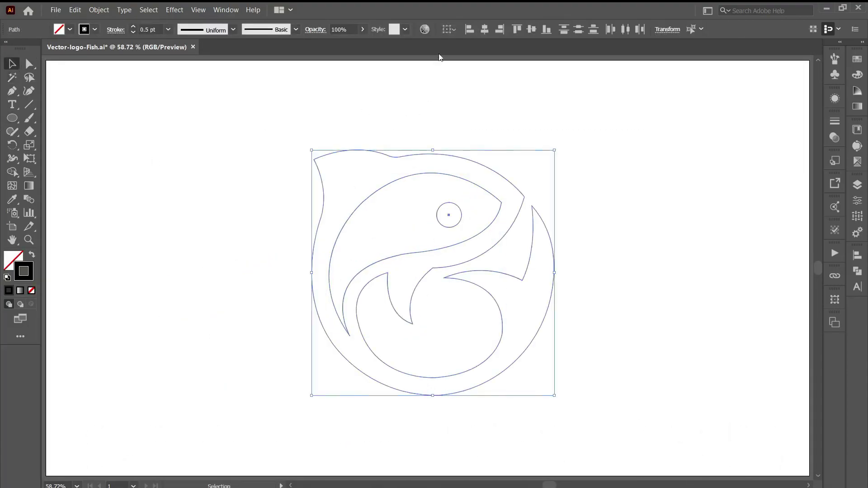
pyautogui.hotkey('ctrl', 'g')
pyautogui.click(485, 29)
pyautogui.click(532, 29)
pyautogui.rightClick(496, 236)
pyautogui.click(537, 318)
pyautogui.click(654, 352)
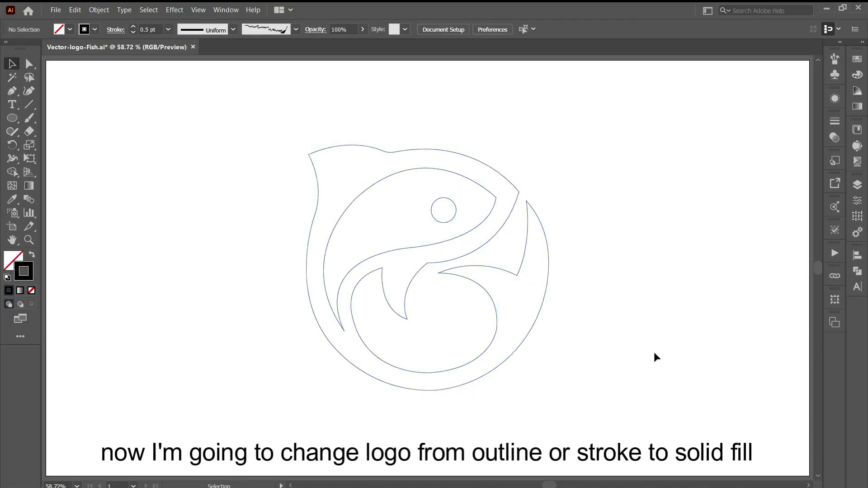
# Swap the outer fish outline's fill and stroke so it has a solid black fill and no stroke
pyautogui.moveTo(654, 352); pyautogui.dragTo(155, 171)
pyautogui.click(155, 171)
pyautogui.click(318, 195)
pyautogui.click(31, 255)
# Fill the inner body shape with white (ffffff) and no stroke
pyautogui.click(347, 275)
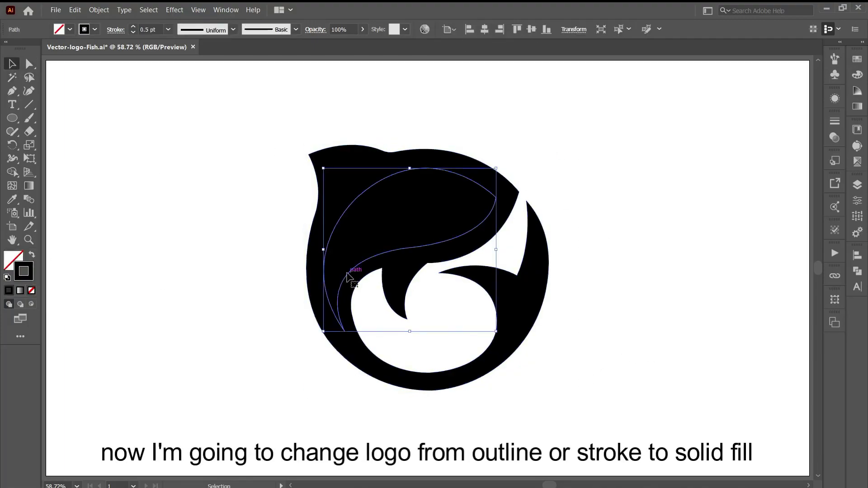
pyautogui.click(32, 255)
pyautogui.click(17, 256)
pyautogui.click(732, 71)
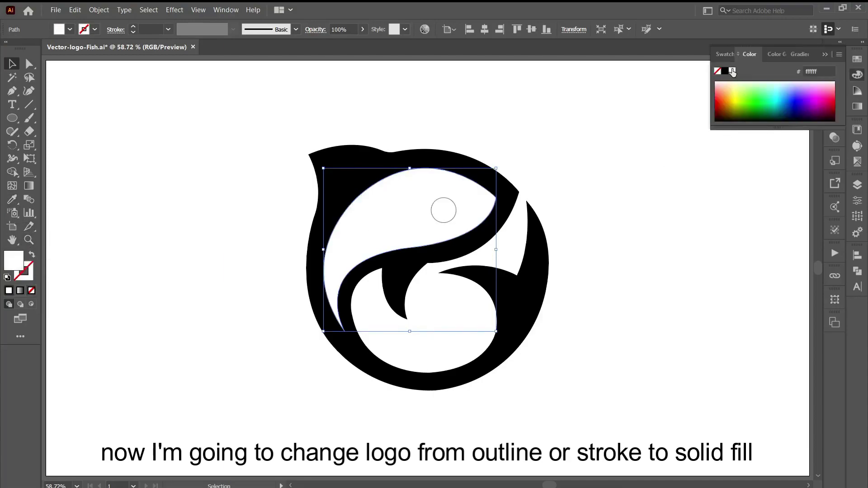
pyautogui.click(180, 131)
# Swap the eye circle's stroke to a solid black fill and deselect it
pyautogui.click(446, 222)
pyautogui.click(32, 254)
pyautogui.click(229, 284)
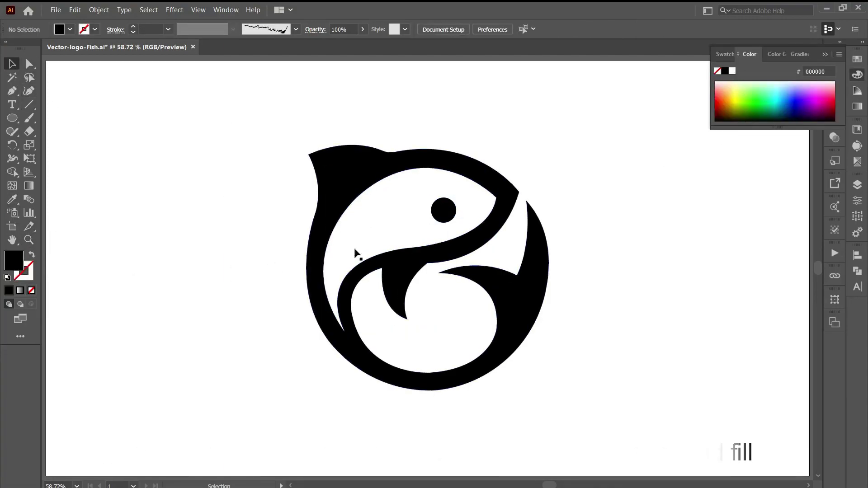
pyautogui.click(826, 55)
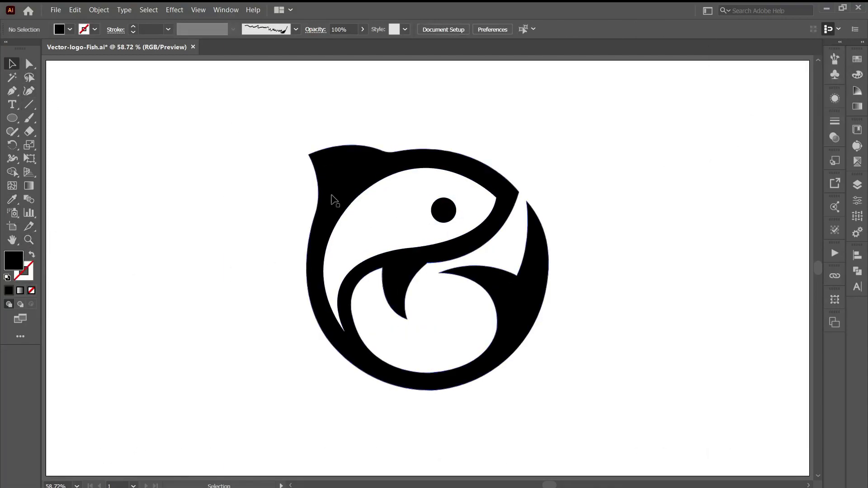
# Draw a small square in the artboard's upper-left area with a copy below it, and fill the upper square with 41f7e9
pyautogui.rightClick(12, 118)
pyautogui.click(80, 120)
pyautogui.moveTo(68, 90)
pyautogui.mouseDown()
pyautogui.moveTo(90, 111)
pyautogui.moveTo(80, 133)
pyautogui.mouseUp()
pyautogui.click(12, 64)
pyautogui.click(59, 97)
pyautogui.click(83, 100)
pyautogui.keyDown('shift'); pyautogui.click(60, 29); pyautogui.keyUp('shift')
pyautogui.moveTo(121, 109); pyautogui.dragTo(94, 110)
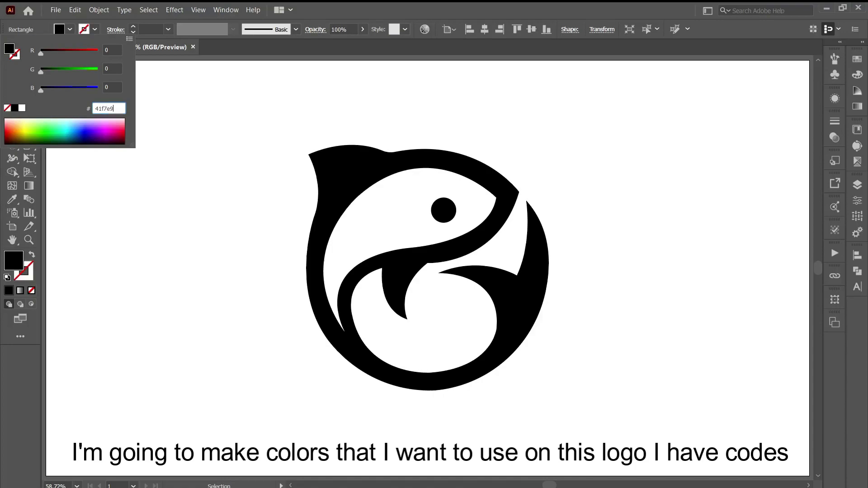
pyautogui.click(135, 178)
# Fill the lower square with blue, RGB 4, 122, 210
pyautogui.click(72, 129)
pyautogui.keyDown('shift'); pyautogui.click(61, 33); pyautogui.keyUp('shift')
pyautogui.click(116, 204)
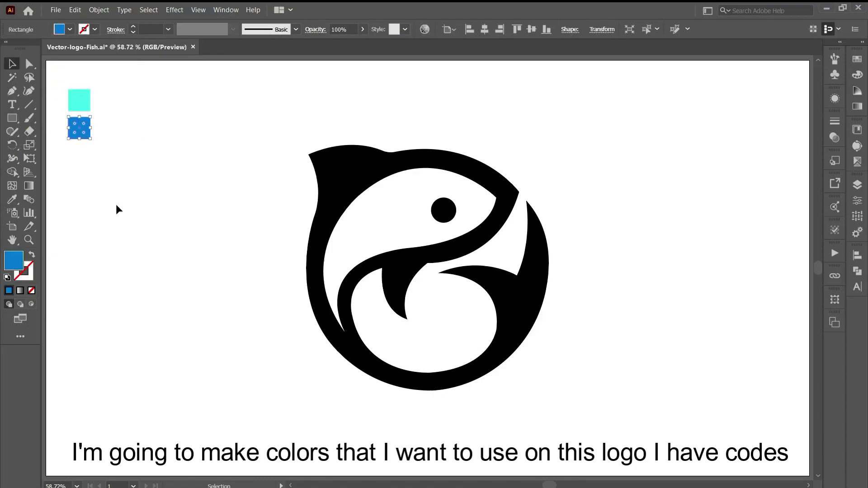
pyautogui.click(116, 203)
# Duplicate both colour squares to the right to make a second column
pyautogui.moveTo(118, 150); pyautogui.dragTo(79, 104)
pyautogui.keyDown('alt'); pyautogui.keyDown('shift'); pyautogui.moveTo(83, 128); pyautogui.dragTo(111, 127); pyautogui.keyUp('shift'); pyautogui.keyUp('alt')
pyautogui.click(132, 125)
# Fill the upper square of the second column with ffffff
pyautogui.click(107, 101)
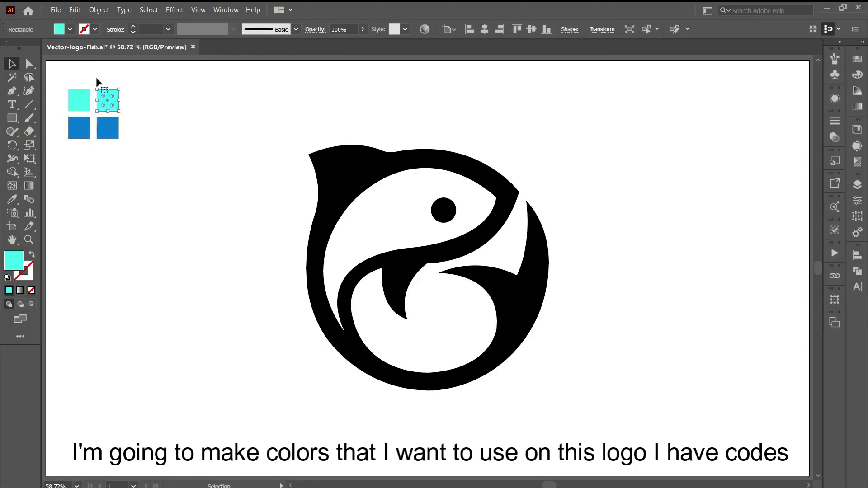
pyautogui.keyDown('shift'); pyautogui.click(61, 31); pyautogui.keyUp('shift')
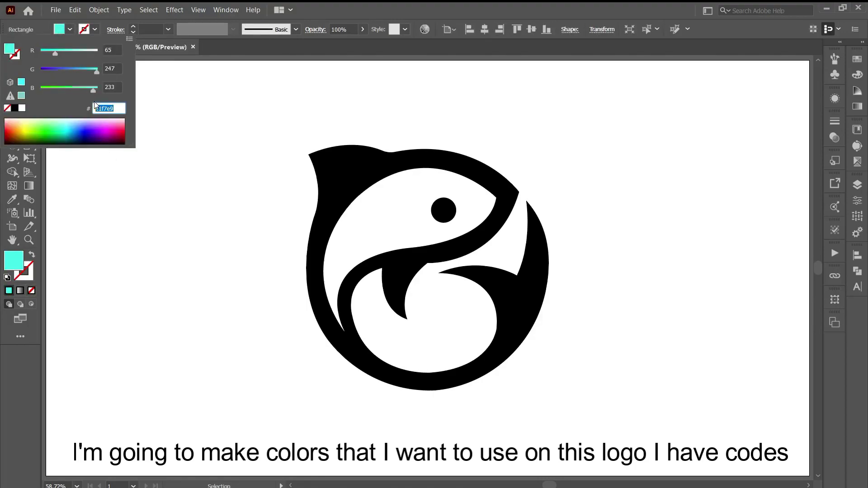
pyautogui.write('ffffff')
pyautogui.click(113, 196)
# Fill the lower square of the second column with a slate grey colour code
pyautogui.click(108, 131)
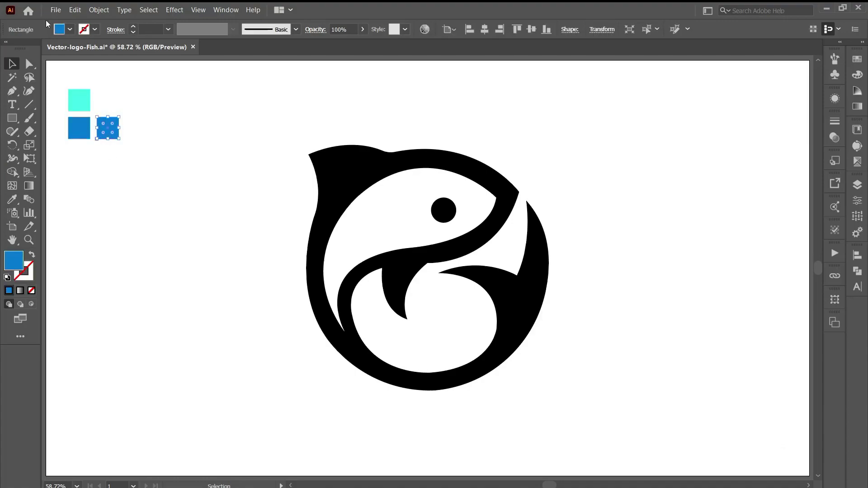
pyautogui.keyDown('shift'); pyautogui.click(59, 29); pyautogui.keyUp('shift')
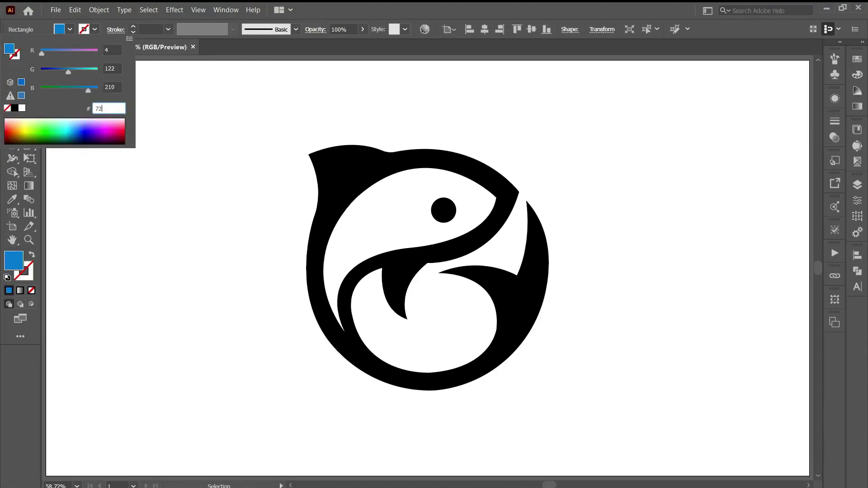
pyautogui.click(119, 187)
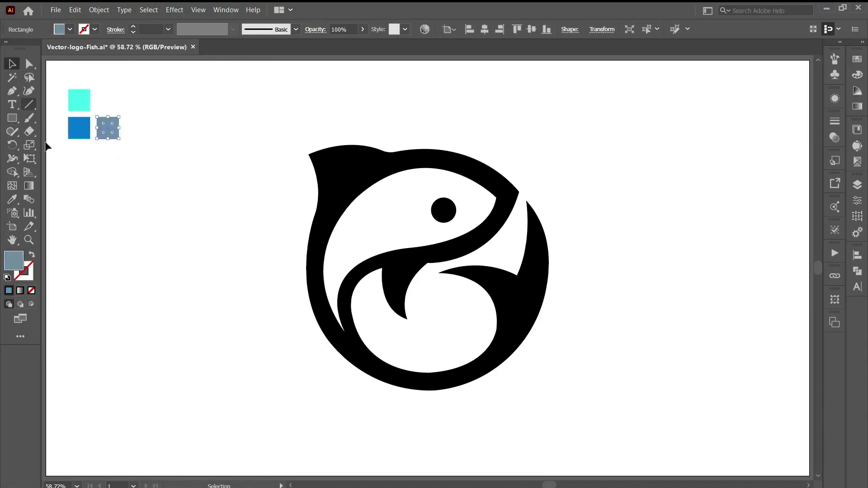
pyautogui.click(81, 200)
# Draw a small flat rectangle below the left colour squares and place a copy beneath the right column
pyautogui.click(12, 118)
pyautogui.moveTo(69, 154); pyautogui.dragTo(104, 160)
pyautogui.press('v')
pyautogui.click(76, 200)
# Give the left flat rectangle a linear gradient from the blue swatch to the aqua swatch
pyautogui.click(78, 159)
pyautogui.click(13, 199)
pyautogui.click(79, 100)
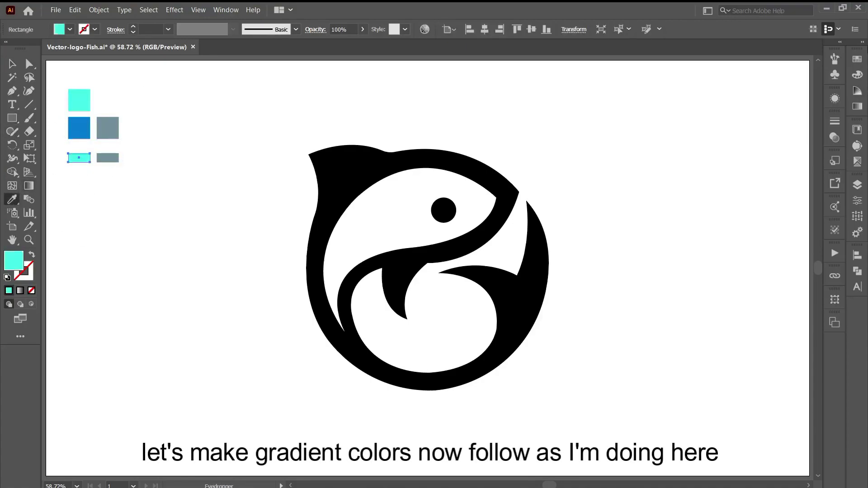
pyautogui.click(858, 106)
pyautogui.click(736, 145)
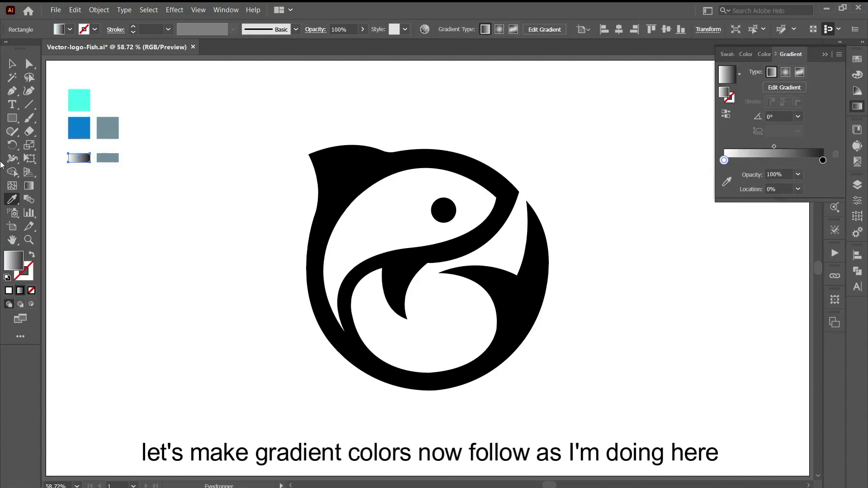
pyautogui.keyDown('shift'); pyautogui.click(79, 106); pyautogui.keyUp('shift')
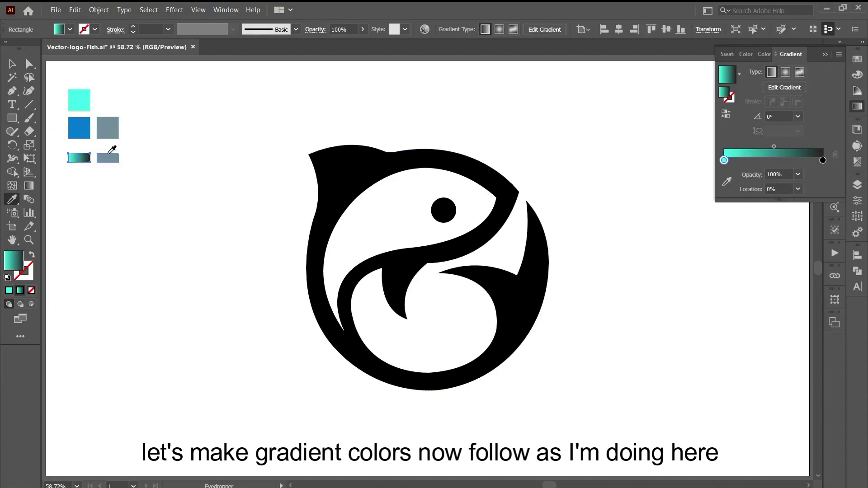
pyautogui.keyDown('shift'); pyautogui.click(81, 131); pyautogui.keyUp('shift')
pyautogui.keyDown('shift'); pyautogui.click(78, 107); pyautogui.keyUp('shift')
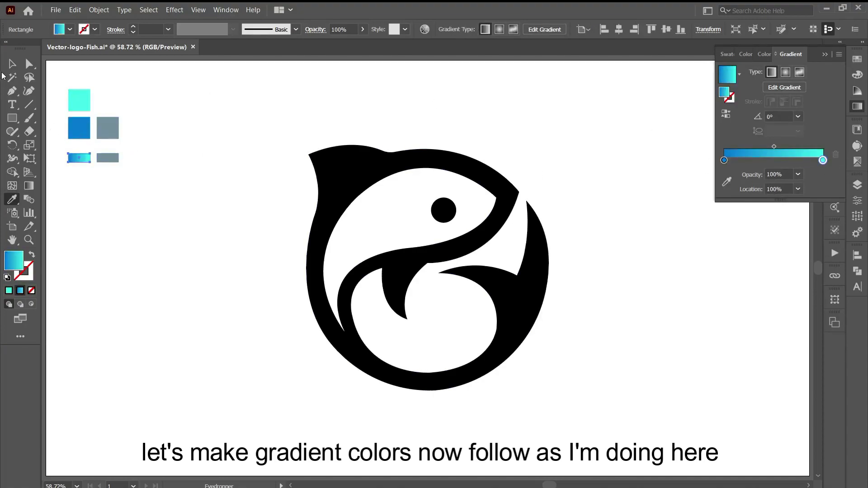
# Give the right flat rectangle a linear gradient from the white swatch to the slate grey swatch
pyautogui.click(11, 65)
pyautogui.click(107, 158)
pyautogui.click(768, 140)
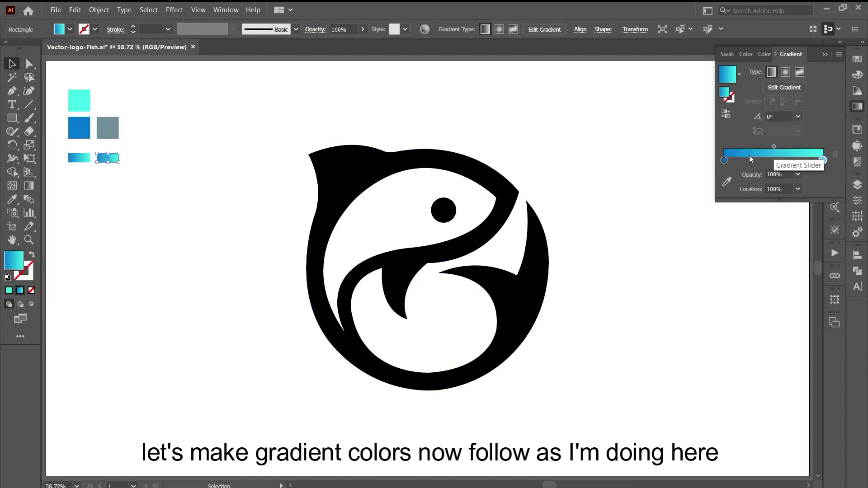
pyautogui.click(13, 199)
pyautogui.keyDown('shift'); pyautogui.click(108, 99); pyautogui.keyUp('shift')
pyautogui.click(823, 161)
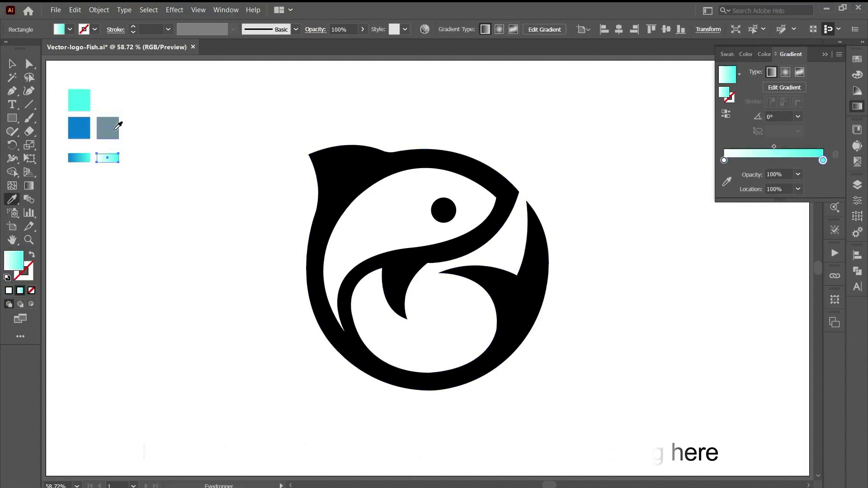
pyautogui.keyDown('shift'); pyautogui.click(113, 129); pyautogui.keyUp('shift')
pyautogui.click(12, 65)
pyautogui.click(221, 185)
pyautogui.click(826, 54)
# Apply the blue-to-aqua gradient from the left flat rectangle to the fish outline
pyautogui.click(493, 178)
pyautogui.click(12, 199)
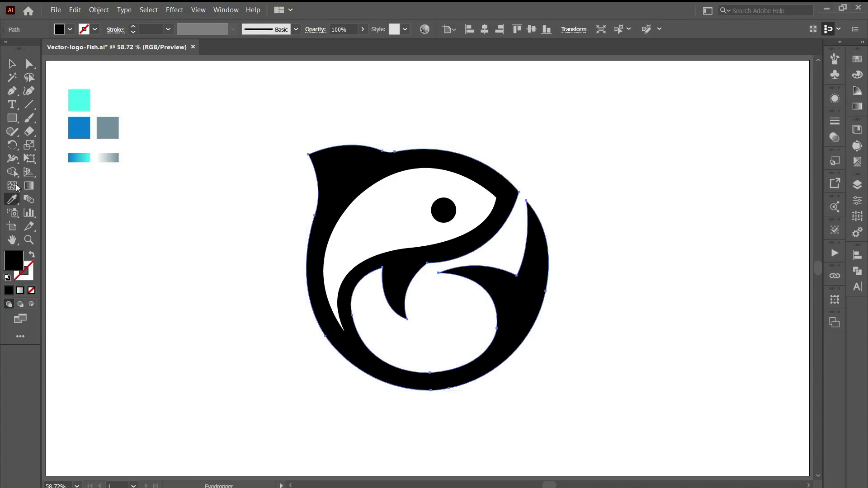
pyautogui.click(83, 157)
pyautogui.click(12, 65)
# Set the angle of the fish outline's gradient to 90°
pyautogui.click(858, 107)
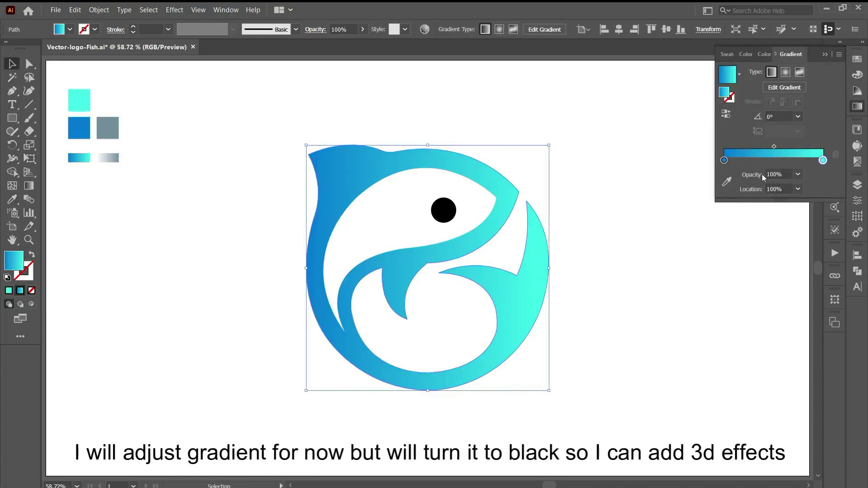
pyautogui.click(799, 117)
pyautogui.click(812, 178)
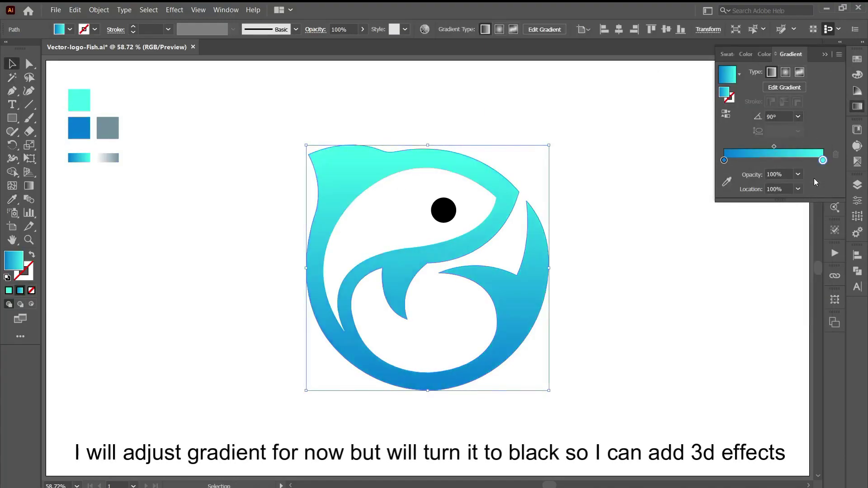
pyautogui.click(799, 117)
pyautogui.click(800, 116)
# Redraw the fish outline's gradient diagonally at about 117°, with aqua at the upper left and blue at the lower right
pyautogui.click(29, 186)
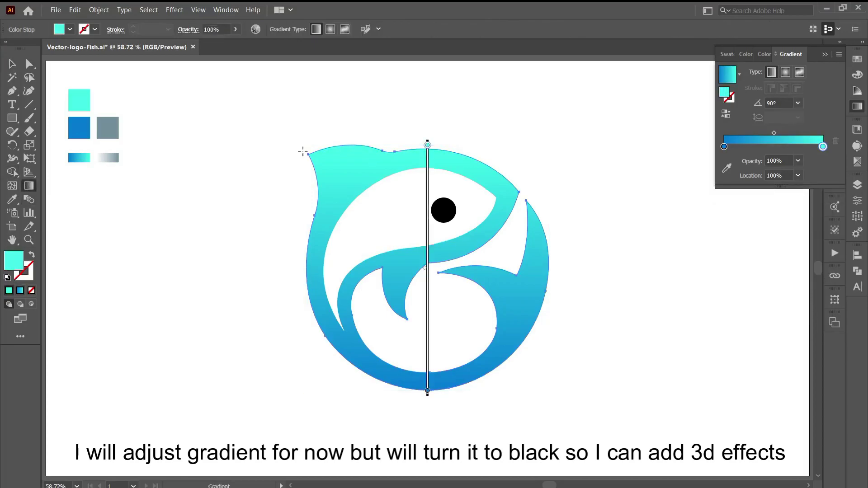
pyautogui.moveTo(313, 143); pyautogui.dragTo(411, 248)
pyautogui.moveTo(498, 368)
pyautogui.mouseDown()
pyautogui.moveTo(388, 277)
pyautogui.moveTo(413, 252)
pyautogui.moveTo(422, 182)
pyautogui.moveTo(413, 180)
pyautogui.moveTo(407, 194)
pyautogui.mouseUp()
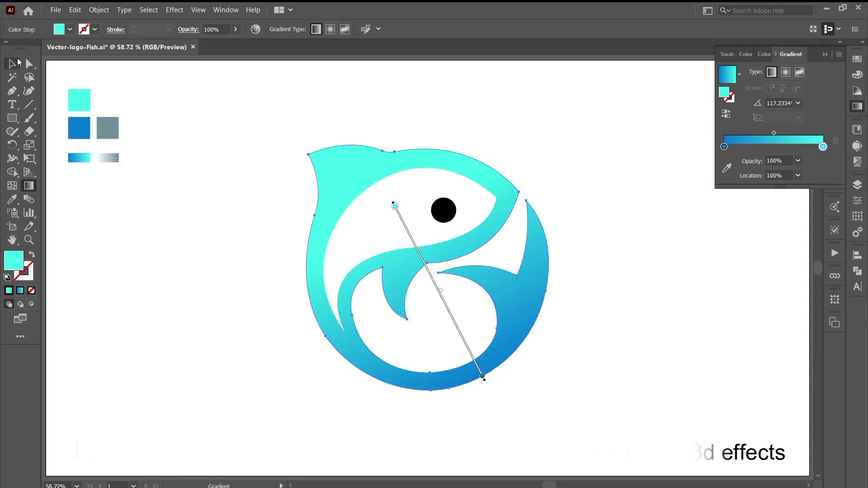
pyautogui.click(14, 63)
pyautogui.click(271, 217)
# Apply the blue-to-aqua gradient to the eye circle and redraw it diagonally at about 120°
pyautogui.click(443, 211)
pyautogui.click(12, 200)
pyautogui.click(80, 158)
pyautogui.click(30, 187)
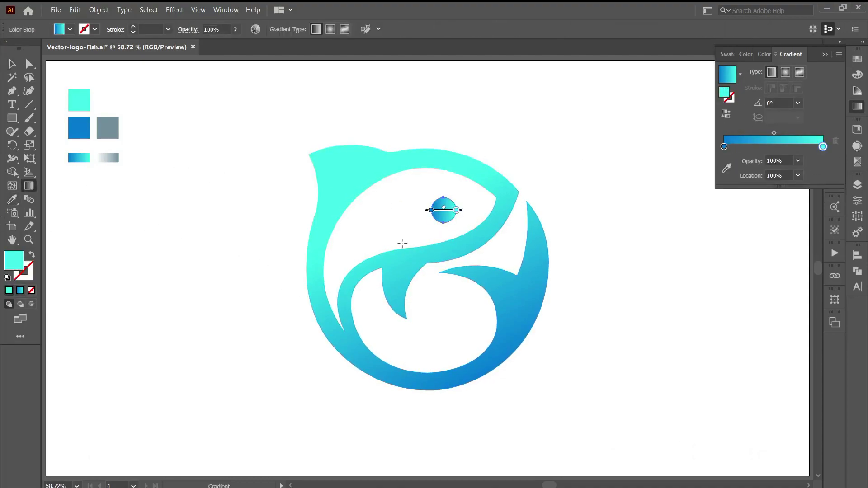
pyautogui.moveTo(426, 204); pyautogui.dragTo(416, 193)
pyautogui.click(12, 64)
pyautogui.click(155, 269)
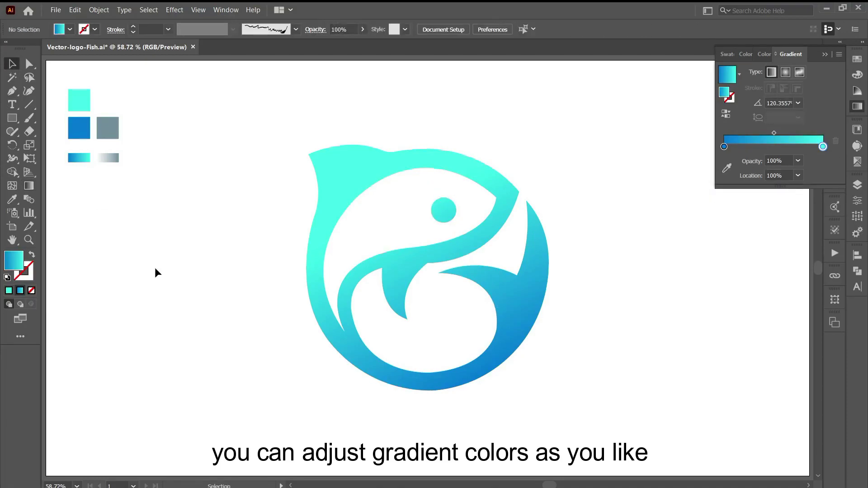
# Cut the white inner body shape out of the fish outline with the Minus Front shape mode
pyautogui.click(395, 230)
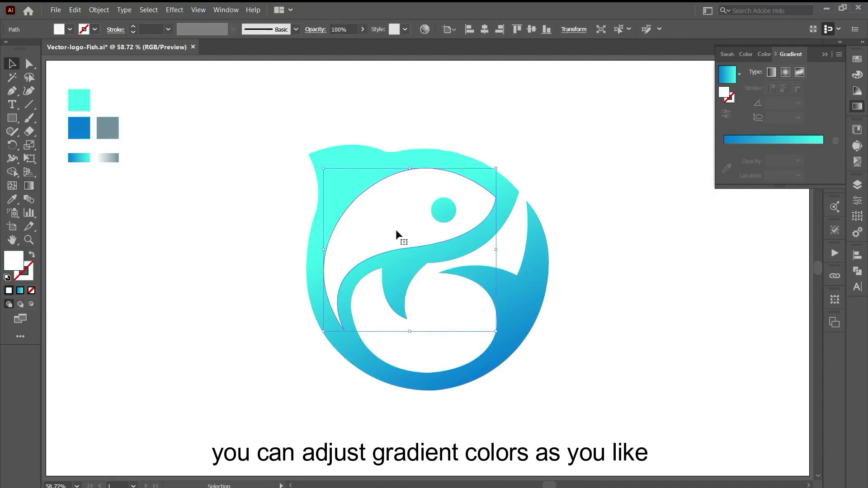
pyautogui.keyDown('shift'); pyautogui.click(406, 272); pyautogui.keyUp('shift')
pyautogui.click(857, 272)
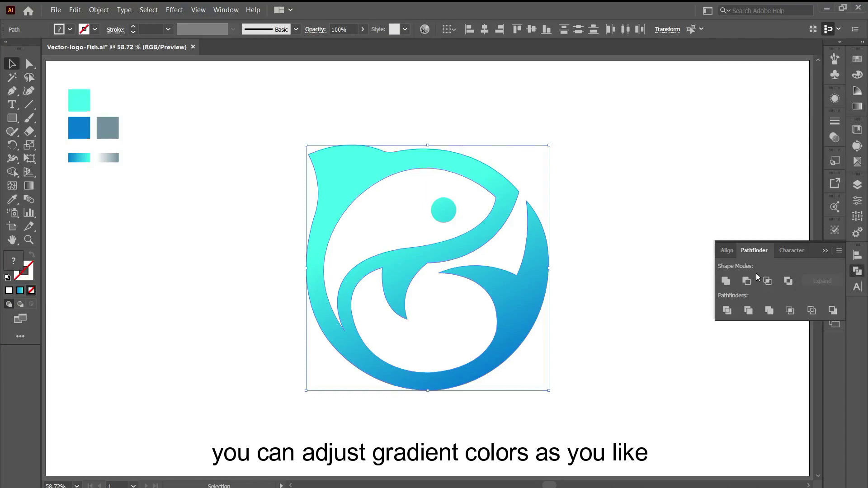
pyautogui.click(748, 280)
pyautogui.click(683, 365)
pyautogui.click(858, 271)
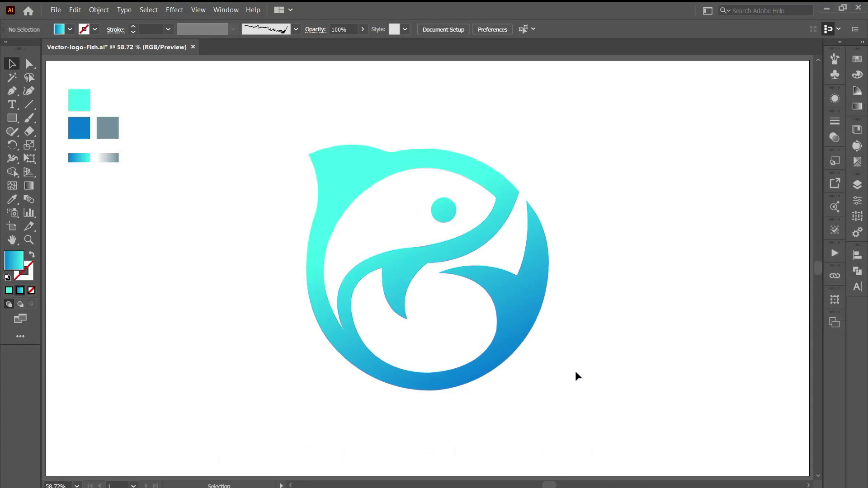
# Draw a circle from the centre of the fish with the Ellipse tool and enlarge it to almost fill the outer ring
pyautogui.click(523, 304)
pyautogui.click(83, 209)
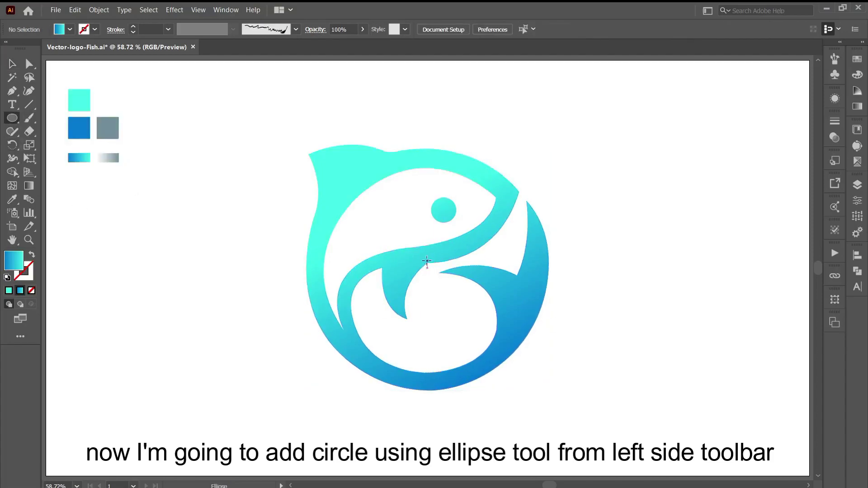
pyautogui.moveTo(427, 261); pyautogui.dragTo(528, 363)
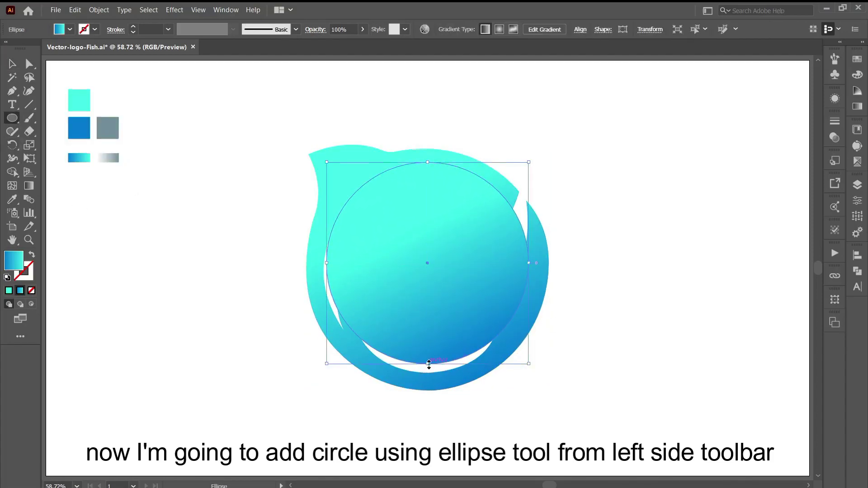
pyautogui.moveTo(428, 364); pyautogui.dragTo(429, 379)
# Apply the white-to-slate-grey gradient to the circle and change its type to radial
pyautogui.click(12, 200)
pyautogui.click(108, 157)
pyautogui.click(858, 107)
pyautogui.click(786, 73)
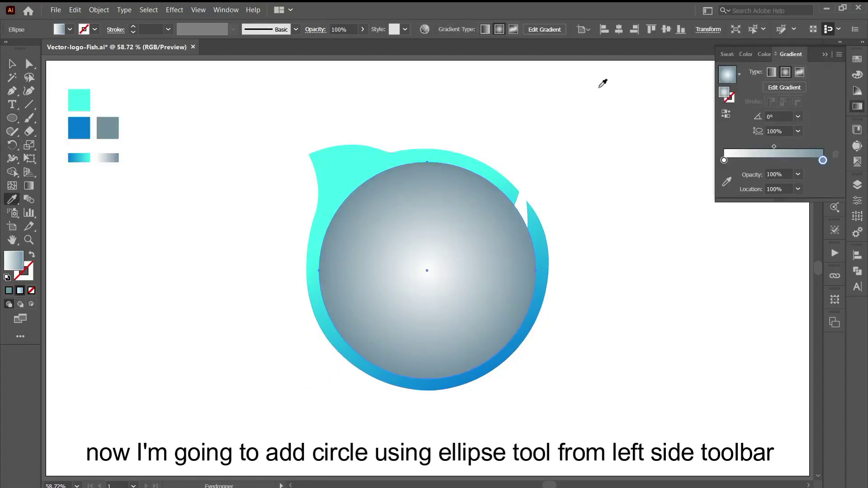
# Send the gradient circle to the back, behind the fish and eye, and deselect it
pyautogui.click(12, 64)
pyautogui.hotkey('ctrl', '[')
pyautogui.click(825, 55)
pyautogui.rightClick(443, 226)
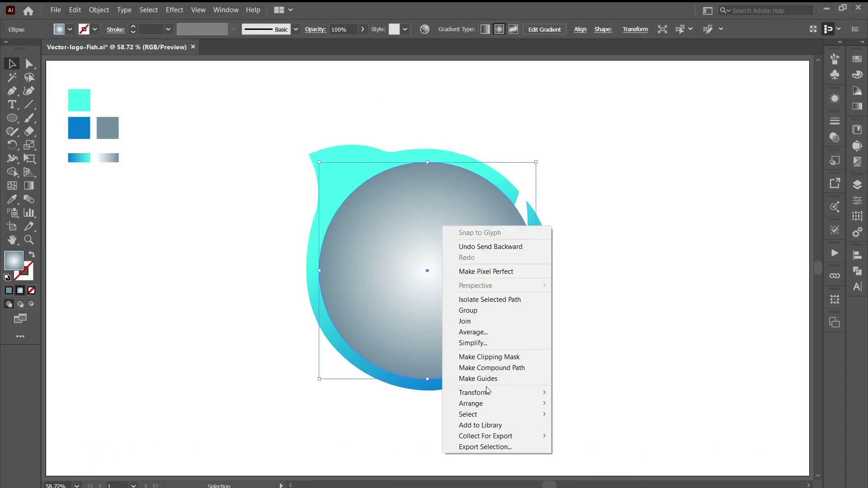
pyautogui.moveTo(488, 404)
pyautogui.click(590, 436)
pyautogui.click(590, 375)
pyautogui.click(501, 313)
pyautogui.keyDown('shift'); pyautogui.click(443, 210); pyautogui.keyUp('shift')
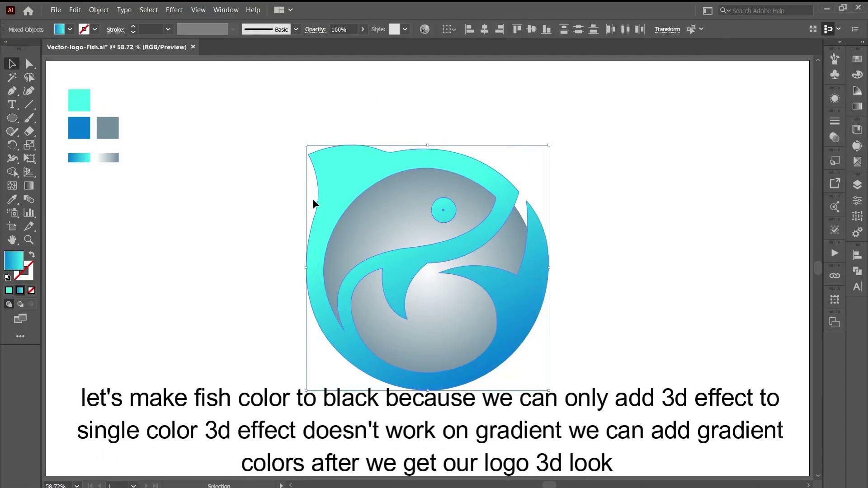
pyautogui.click(276, 202)
# Fill the fish body's compound path with solid black
pyautogui.click(316, 217)
pyautogui.click(59, 30)
pyautogui.click(55, 71)
pyautogui.click(177, 44)
pyautogui.click(198, 10)
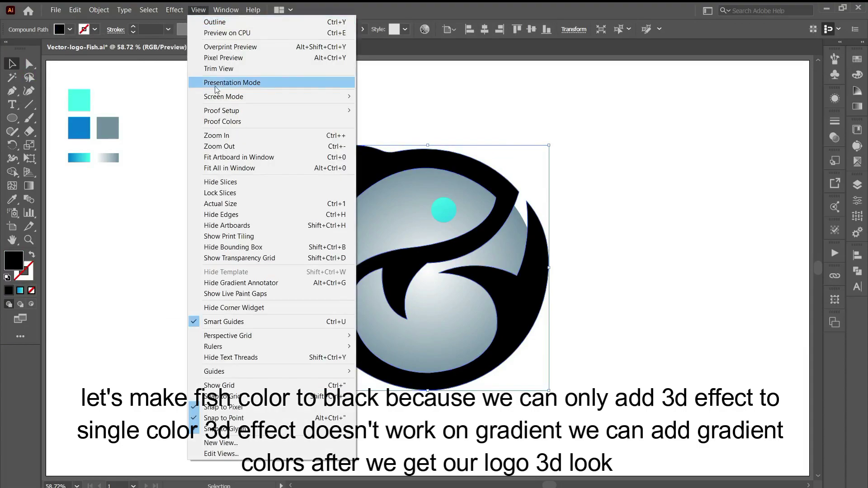
# Apply a 3D Extrude & Bevel effect to the black fish with Front position and 120° perspective
pyautogui.moveTo(175, 10)
pyautogui.moveTo(199, 77)
pyautogui.click(330, 77)
pyautogui.click(197, 80)
pyautogui.click(190, 110)
pyautogui.moveTo(258, 60); pyautogui.dragTo(140, 180)
pyautogui.doubleClick(169, 296)
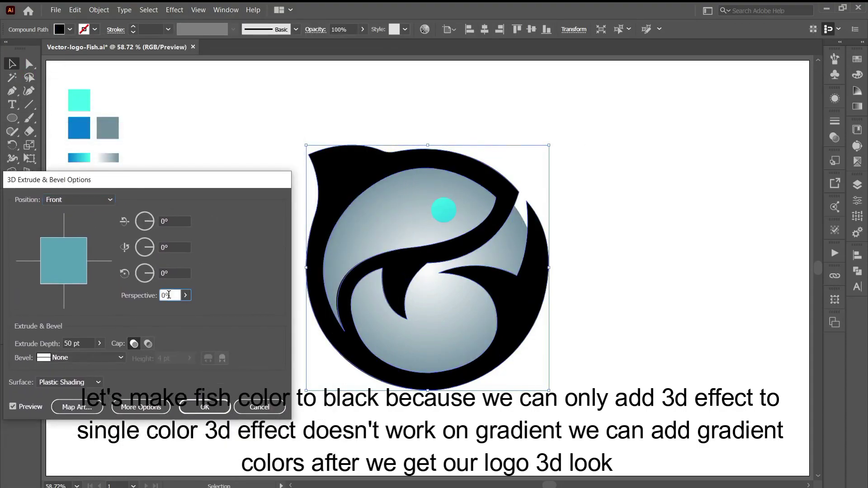
pyautogui.write('120')
pyautogui.click(185, 296)
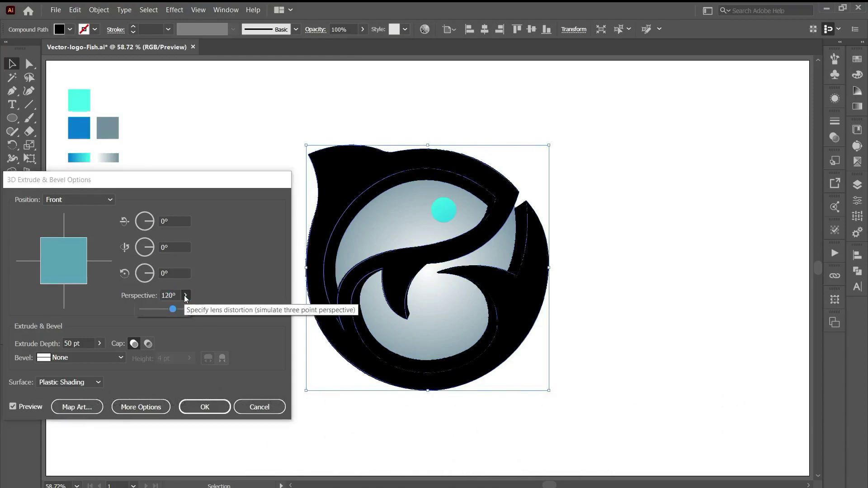
pyautogui.click(192, 408)
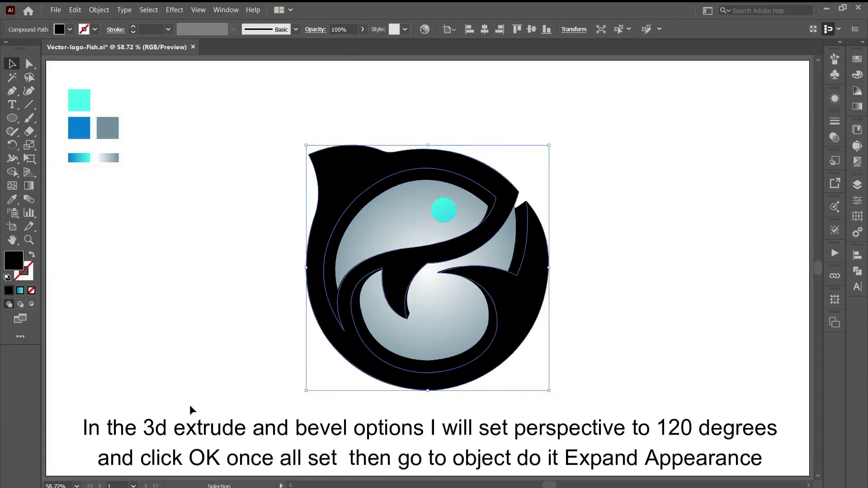
# Expand the appearance of the extruded fish and ungroup it to separate the front face from the side shapes
pyautogui.click(99, 9)
pyautogui.click(153, 143)
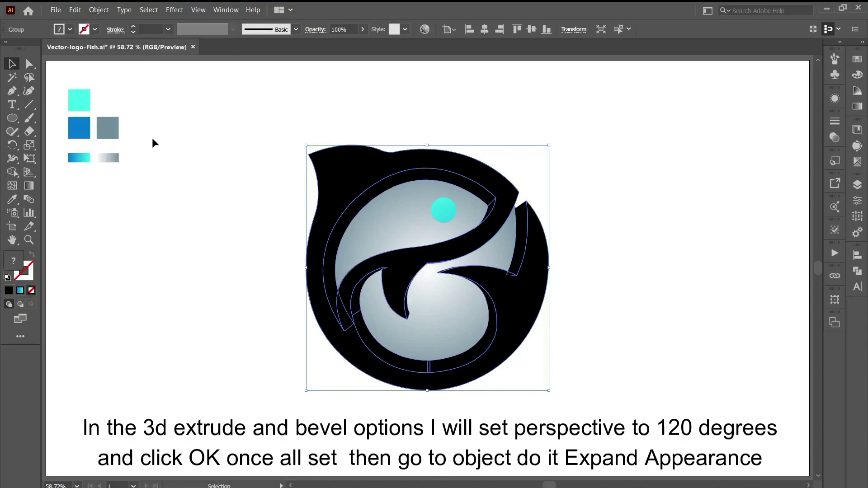
pyautogui.rightClick(354, 340)
pyautogui.click(378, 250)
pyautogui.click(281, 194)
pyautogui.click(331, 278)
pyautogui.rightClick(331, 275)
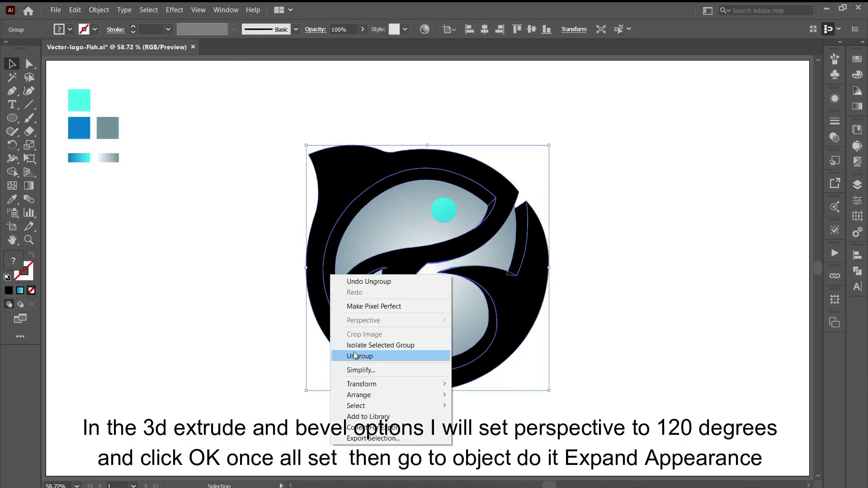
pyautogui.click(360, 355)
# Unite the extruded side shapes with Pathfinder and fill them with the sampled blue-to-cyan gradient
pyautogui.click(857, 271)
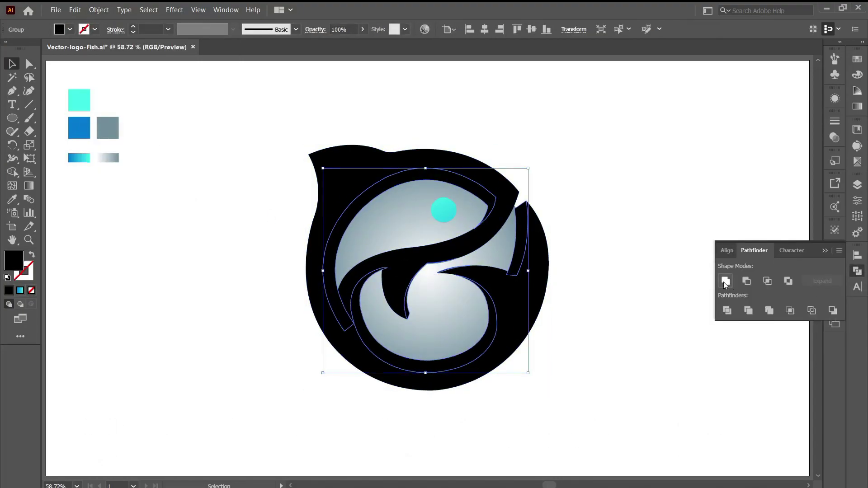
pyautogui.click(825, 252)
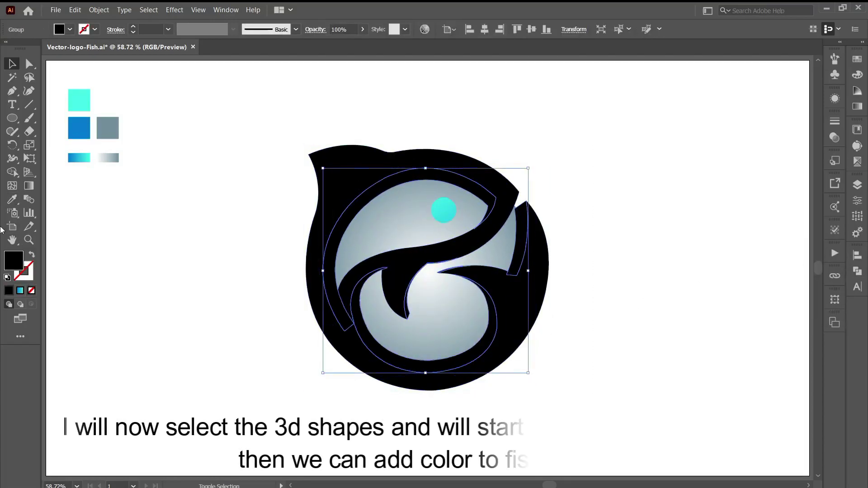
pyautogui.press('i')
pyautogui.click(80, 157)
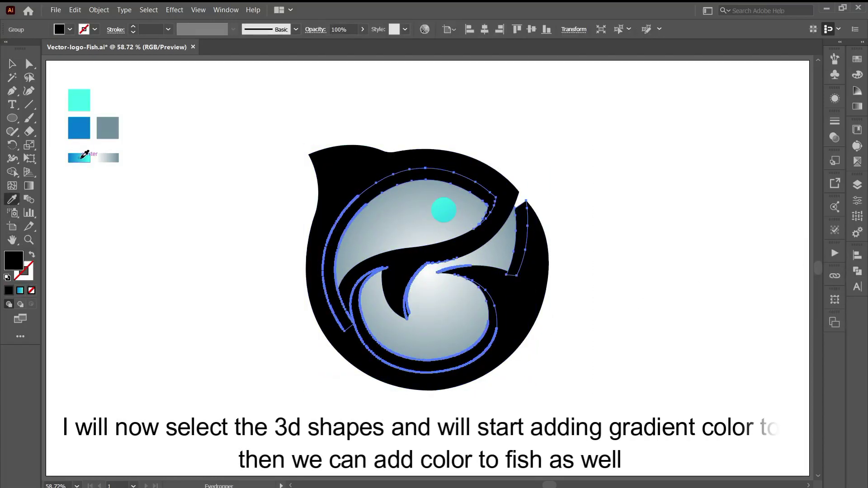
pyautogui.click(17, 66)
pyautogui.click(190, 129)
# Fill the black front face of the fish with the blue-to-cyan gradient swatch using the Eyedropper
pyautogui.click(339, 186)
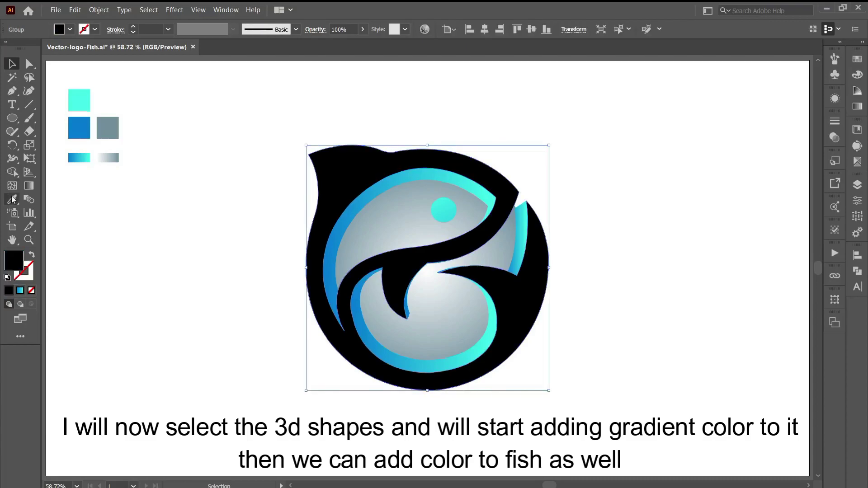
pyautogui.click(16, 199)
pyautogui.click(79, 157)
pyautogui.click(13, 64)
pyautogui.click(208, 208)
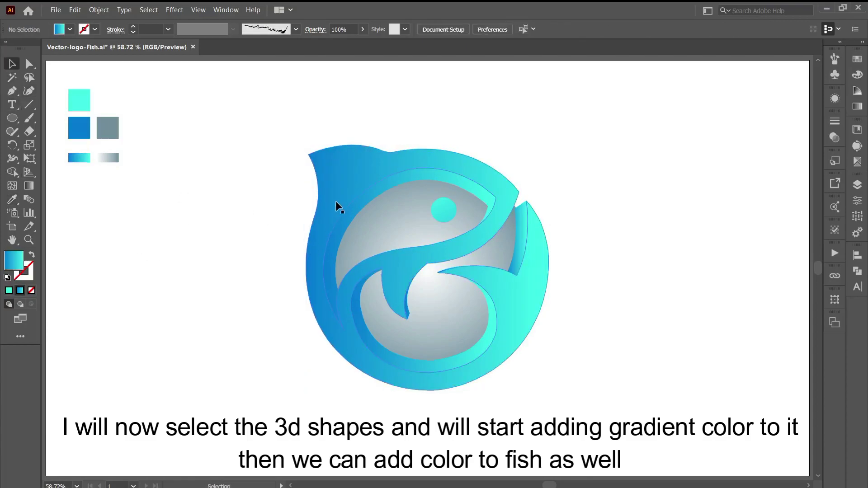
# Redirect the fish face's gradient diagonally, from cyan near the top fin to blue at the lower right of the body
pyautogui.click(337, 207)
pyautogui.click(33, 186)
pyautogui.moveTo(309, 152); pyautogui.dragTo(329, 172)
pyautogui.moveTo(521, 349)
pyautogui.mouseDown()
pyautogui.moveTo(387, 219)
pyautogui.moveTo(392, 188)
pyautogui.mouseUp()
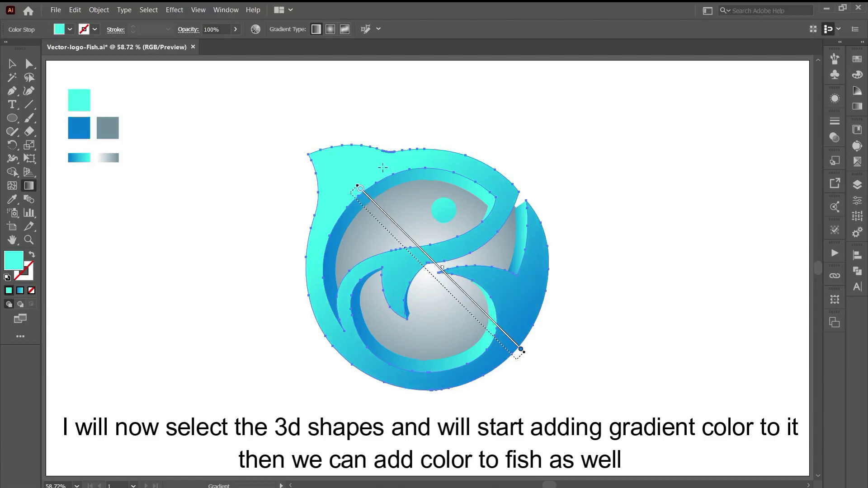
pyautogui.click(12, 64)
pyautogui.click(136, 244)
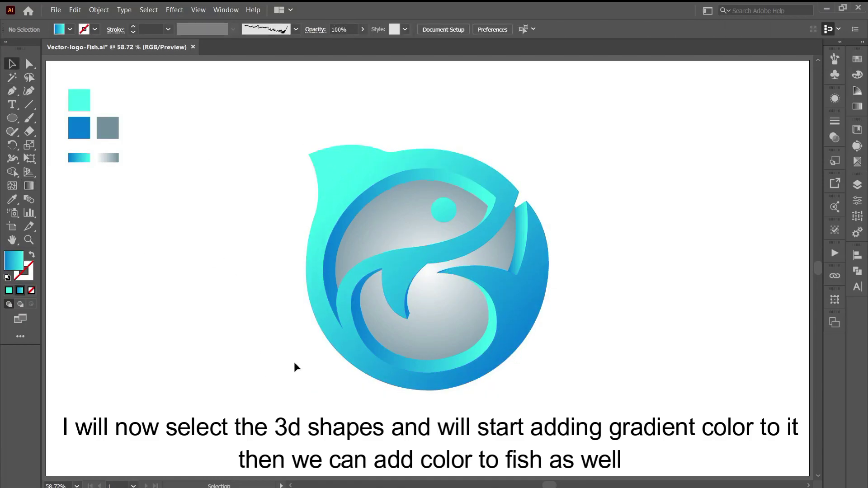
# Stretch the eye's gradient diagonally from cyan above the eye to blue well below it
pyautogui.click(443, 210)
pyautogui.click(29, 186)
pyautogui.moveTo(469, 254); pyautogui.dragTo(464, 244)
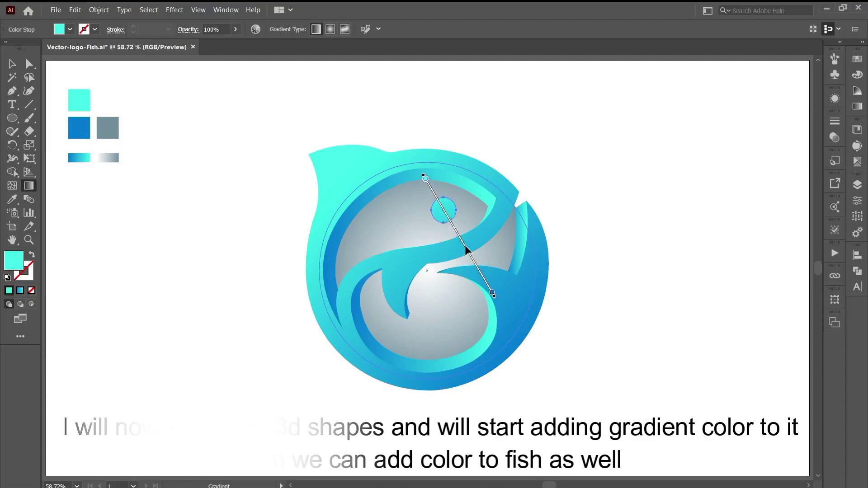
pyautogui.click(12, 64)
pyautogui.click(249, 397)
# Shrink the grey gradient background circle from its centre to about 412 px wide
pyautogui.click(482, 300)
pyautogui.hotkey('ctrl', '+')
pyautogui.hotkey('ctrl', '+')
pyautogui.hotkey('ctrl', '+')
pyautogui.hotkey('ctrl', '+')
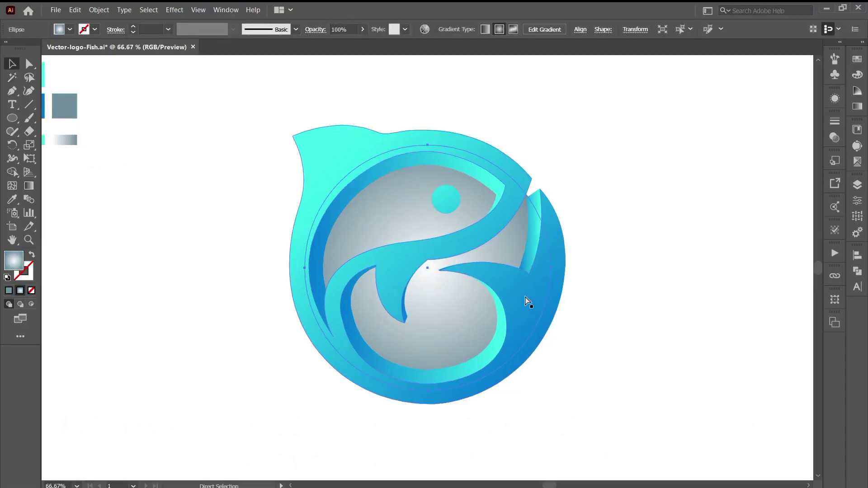
pyautogui.moveTo(542, 259); pyautogui.dragTo(440, 367)
pyautogui.moveTo(696, 375); pyautogui.dragTo(692, 375)
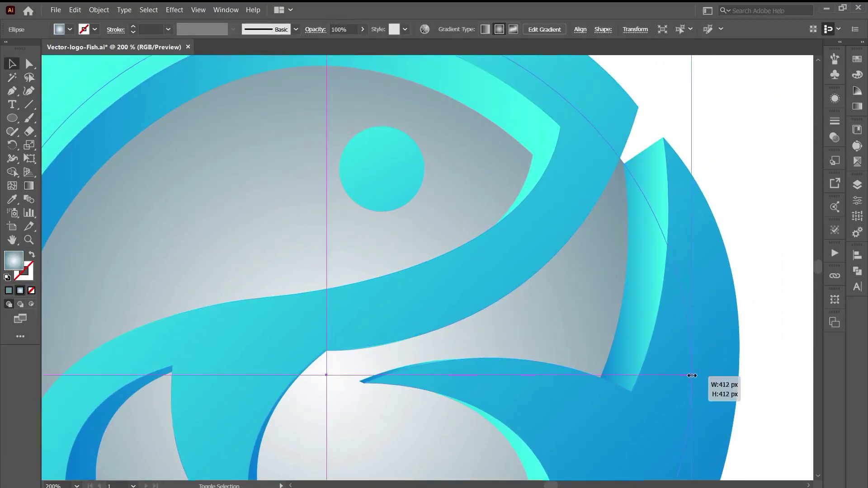
# Examine the background circle's edge up close at the gap between the fish's mouth and tail
pyautogui.click(753, 273)
pyautogui.hotkey('ctrl', '+')
pyautogui.hotkey('ctrl', '+')
pyautogui.moveTo(688, 156); pyautogui.dragTo(373, 201)
pyautogui.click(501, 313)
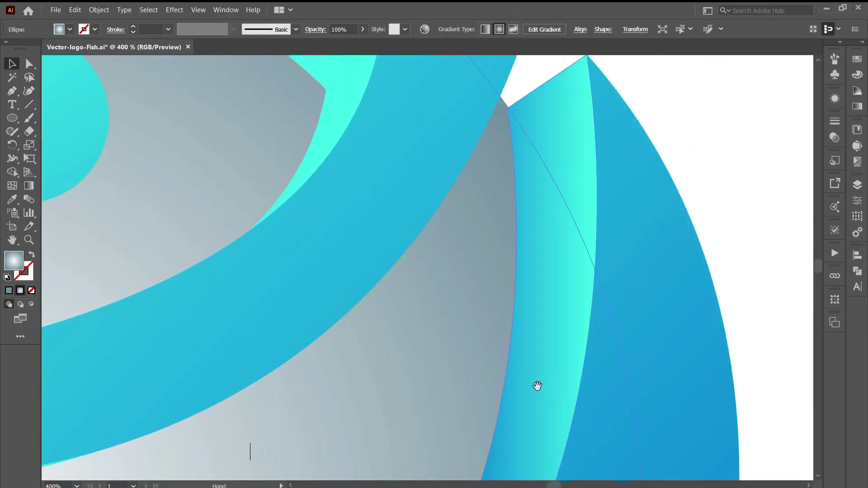
pyautogui.moveTo(537, 386); pyautogui.dragTo(512, 247)
pyautogui.hotkey('ctrl', '-')
pyautogui.moveTo(623, 303); pyautogui.dragTo(345, 317)
pyautogui.moveTo(670, 177); pyautogui.dragTo(544, 344)
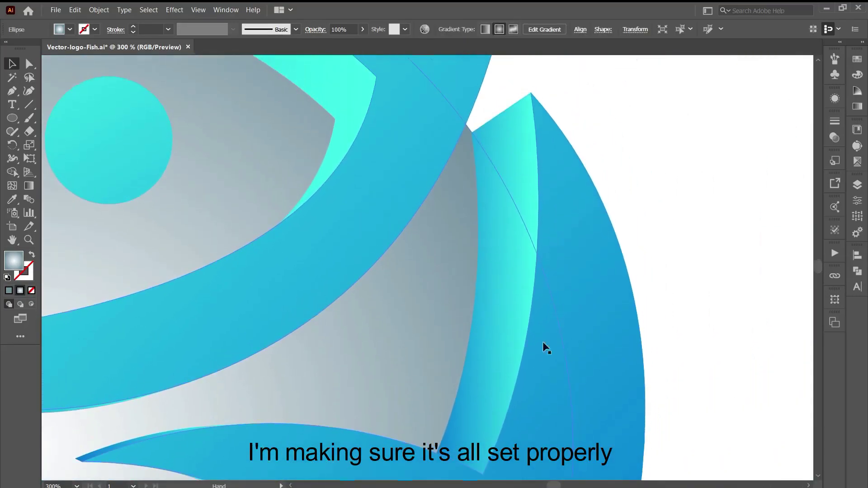
pyautogui.click(687, 311)
pyautogui.hotkey('ctrl', '0')
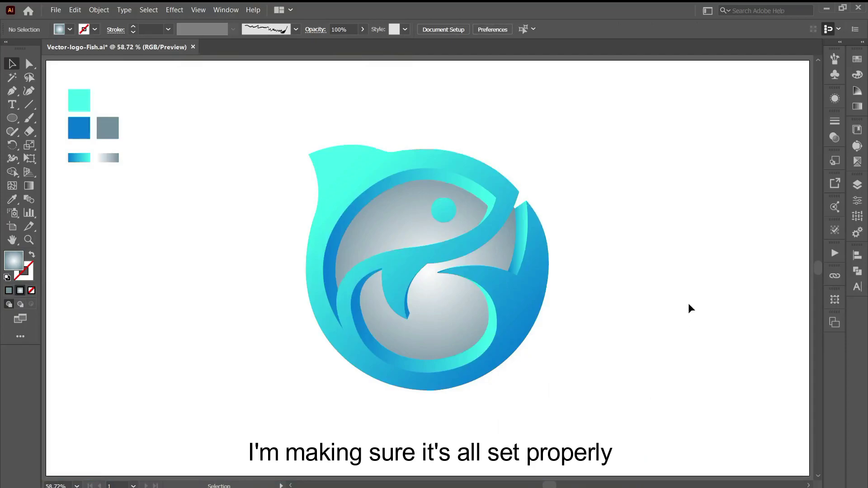
# Inspect the side shapes around the lower fin and tail tip, and check the overall logo
pyautogui.hotkey('ctrl', '+')
pyautogui.hotkey('ctrl', '+')
pyautogui.hotkey('ctrl', '+')
pyautogui.hotkey('ctrl', '+')
pyautogui.hotkey('ctrl', '+')
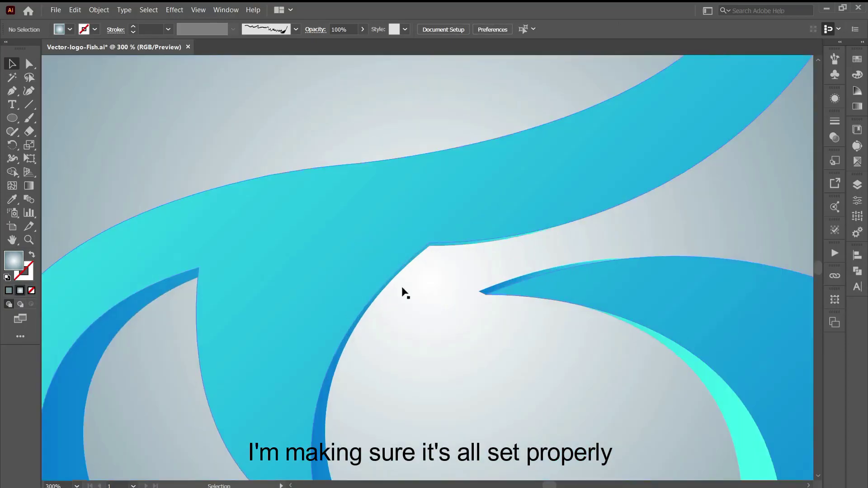
pyautogui.click(527, 280)
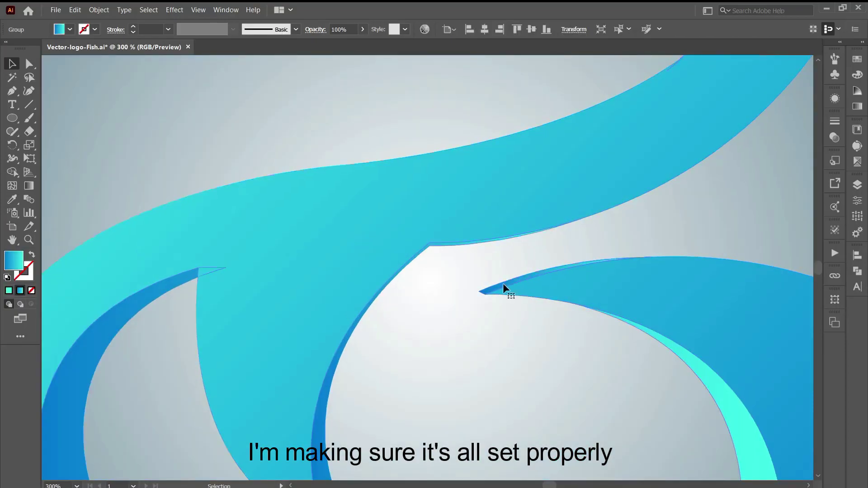
pyautogui.hotkey('ctrl', '-')
pyautogui.hotkey('ctrl', '-')
pyautogui.hotkey('ctrl', '-')
pyautogui.hotkey('ctrl', '-')
pyautogui.click(237, 341)
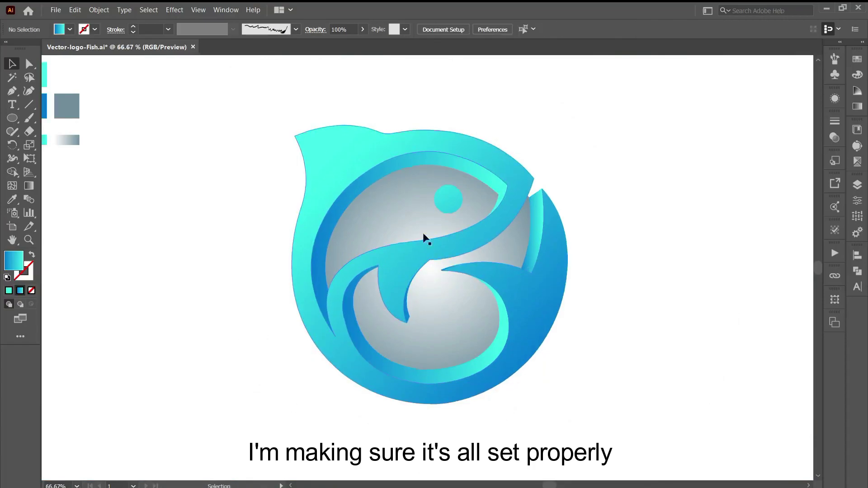
pyautogui.click(365, 361)
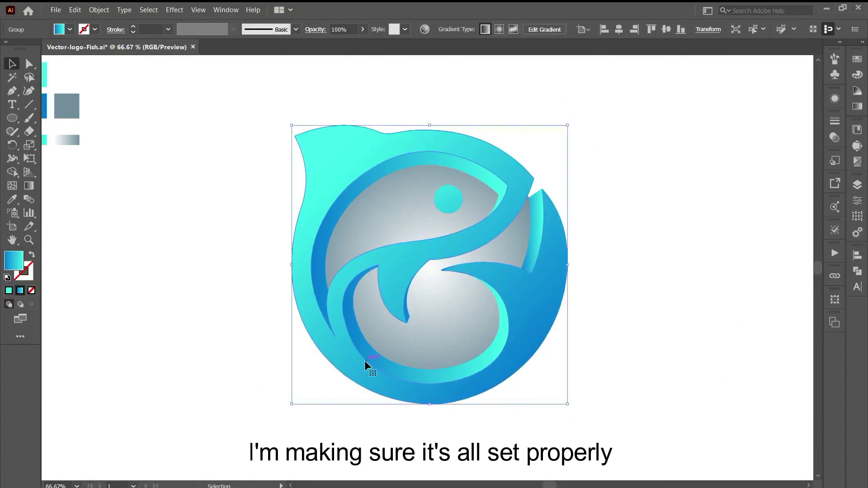
pyautogui.click(236, 384)
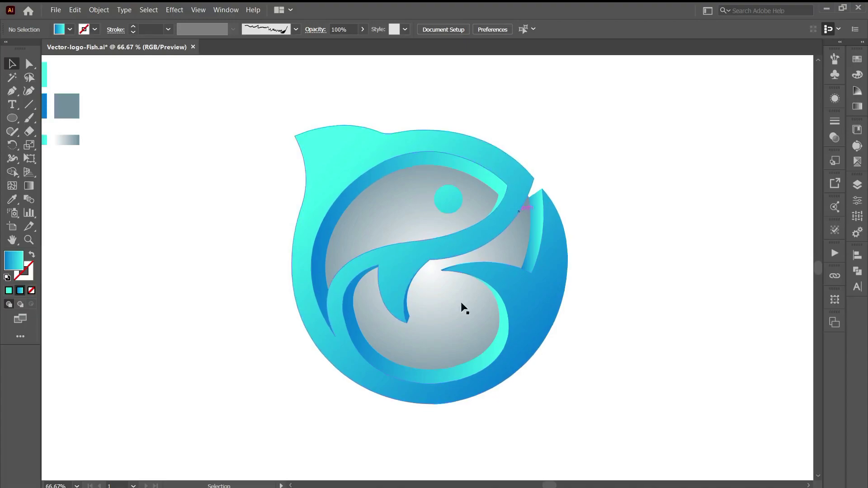
# Enlarge the whole logo proportionally from its centre, keeping its parts ungrouped
pyautogui.hotkey('ctrl', '0')
pyautogui.moveTo(556, 397); pyautogui.dragTo(385, 235)
pyautogui.moveTo(428, 392); pyautogui.dragTo(423, 416)
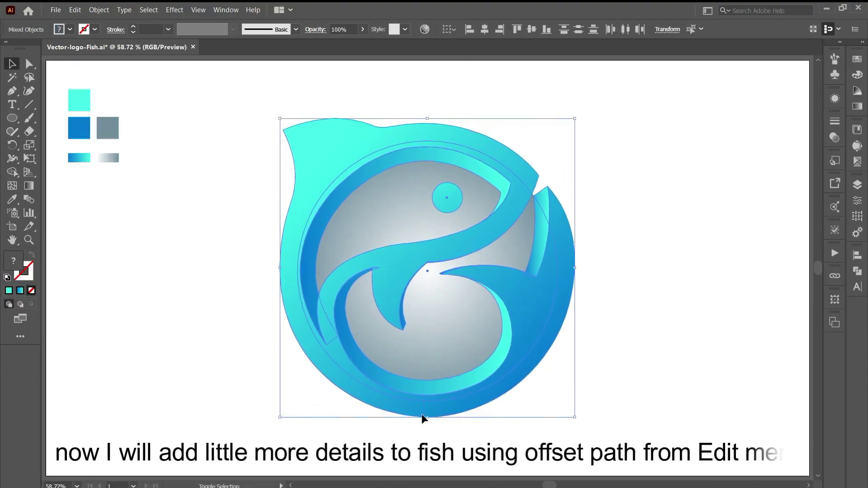
pyautogui.hotkey('ctrl', 'g')
pyautogui.hotkey('ctrl', 'shift', 'g')
pyautogui.click(607, 250)
# Offset the fish face's path inward by -29 px with Miter joins and a miter limit of 4
pyautogui.click(542, 243)
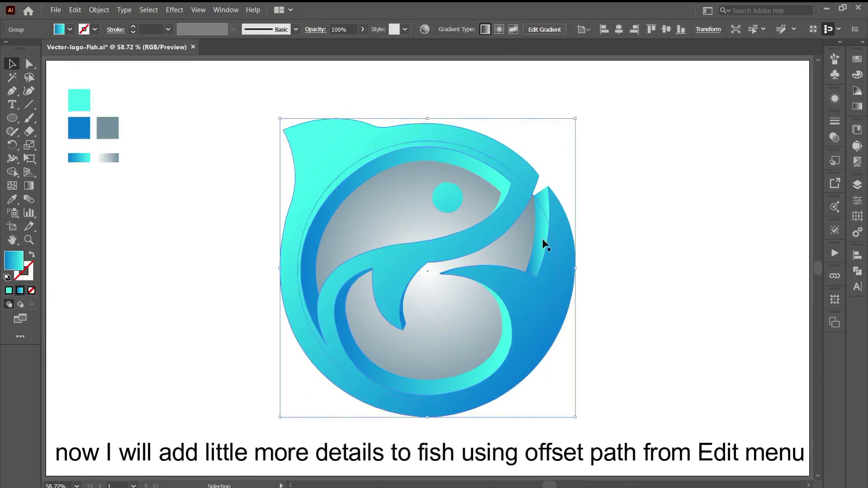
pyautogui.click(99, 9)
pyautogui.moveTo(110, 244)
pyautogui.click(271, 279)
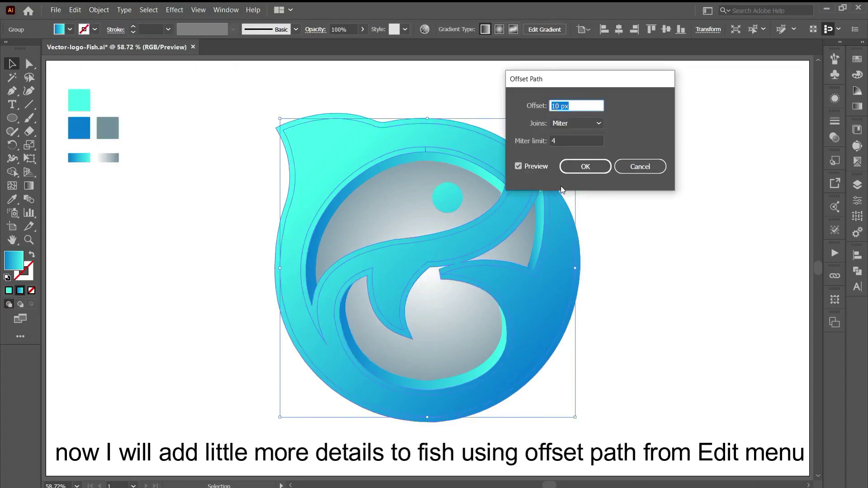
pyautogui.press('Down')
pyautogui.press('Down')
pyautogui.press('Down')
pyautogui.press('Down')
pyautogui.press('Down')
pyautogui.press('Down')
pyautogui.press('Down')
pyautogui.press('Down')
pyautogui.press('Down')
pyautogui.press('Down')
pyautogui.press('Down')
pyautogui.press('Down')
pyautogui.press('Down')
pyautogui.press('Down')
pyautogui.press('Down')
pyautogui.press('Down')
pyautogui.press('Down')
pyautogui.press('Down')
pyautogui.press('Down')
pyautogui.press('Down')
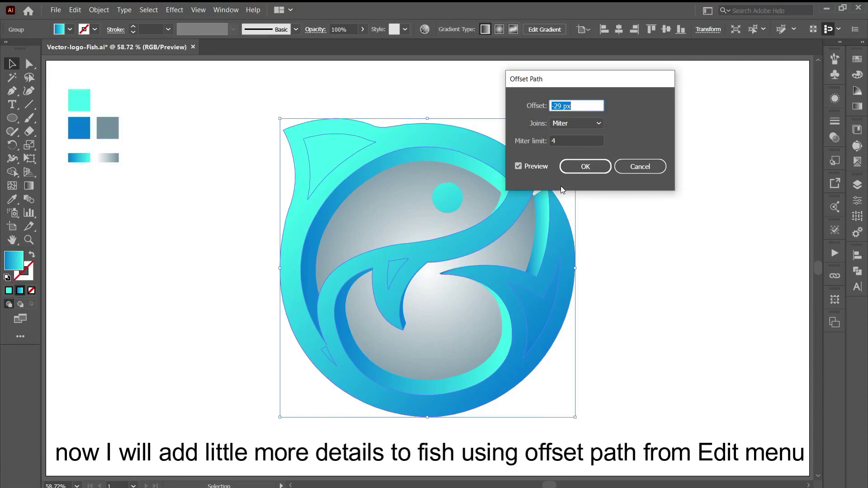
pyautogui.press('Return')
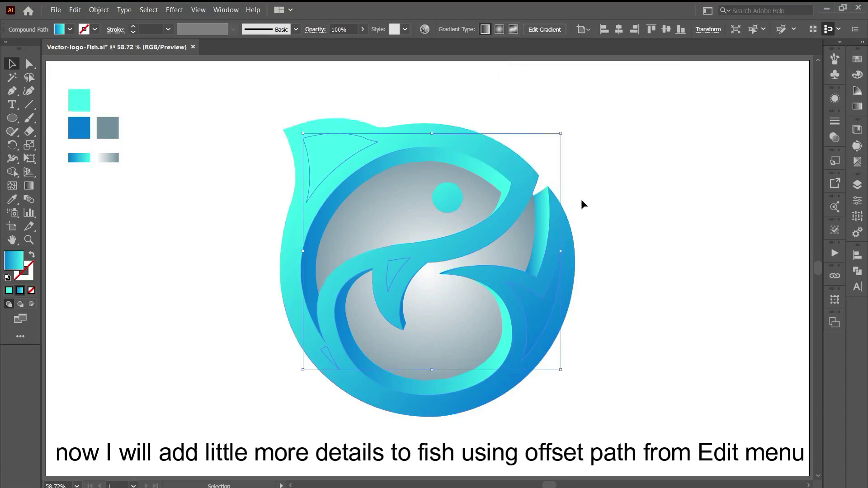
# Release the offset compound path into separate detail shapes and delete the small sliver at the lower left of the body
pyautogui.rightClick(397, 269)
pyautogui.click(430, 341)
pyautogui.click(285, 383)
pyautogui.doubleClick(330, 357)
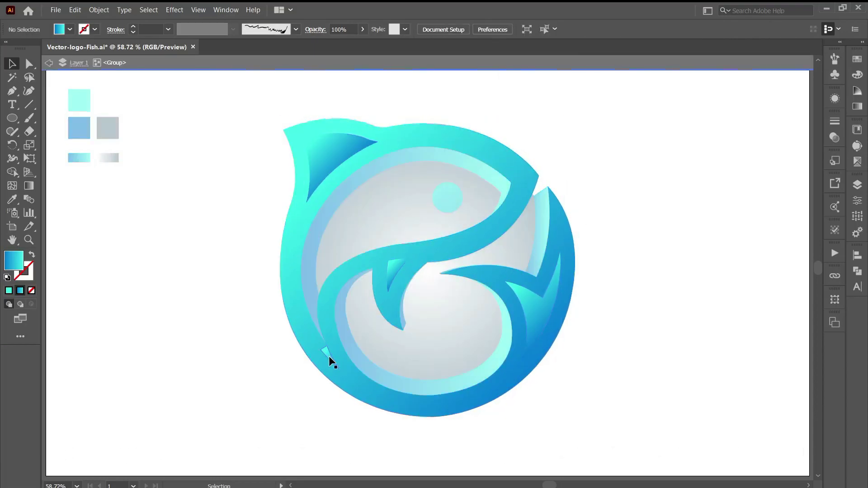
pyautogui.click(329, 356)
pyautogui.press('Delete')
pyautogui.press('Escape')
# Ungroup the fish face and its inner detail shapes so each detail can be selected separately
pyautogui.doubleClick(395, 271)
pyautogui.click(394, 270)
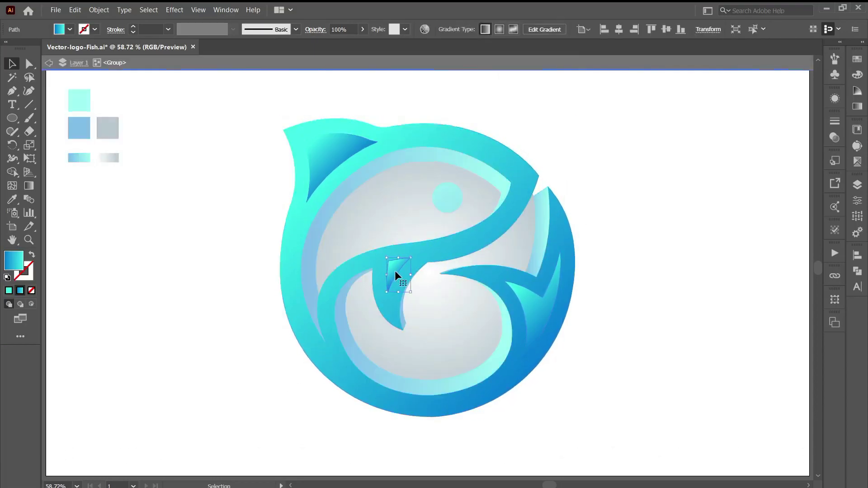
pyautogui.click(533, 314)
pyautogui.doubleClick(582, 328)
pyautogui.rightClick(531, 318)
pyautogui.click(562, 400)
pyautogui.click(588, 357)
pyautogui.click(529, 312)
# Redirect the top fin detail's gradient from blue at the fin's base to cyan at its tip
pyautogui.click(334, 158)
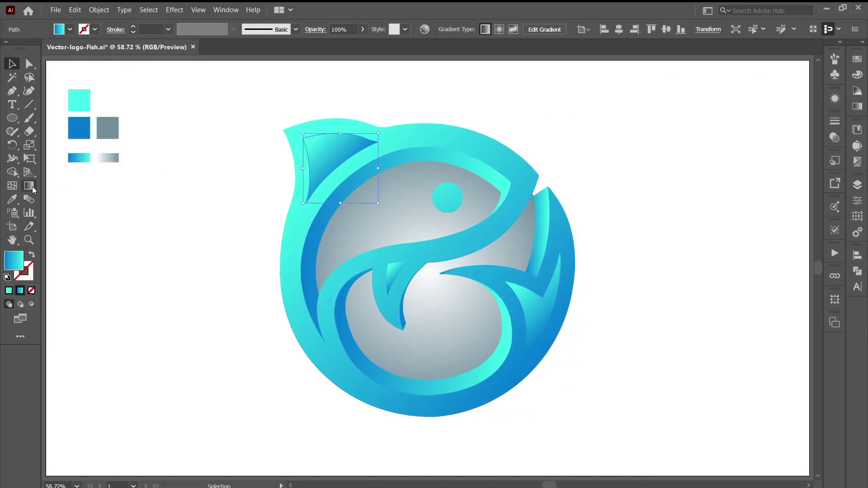
pyautogui.click(30, 186)
pyautogui.moveTo(364, 176); pyautogui.dragTo(306, 130)
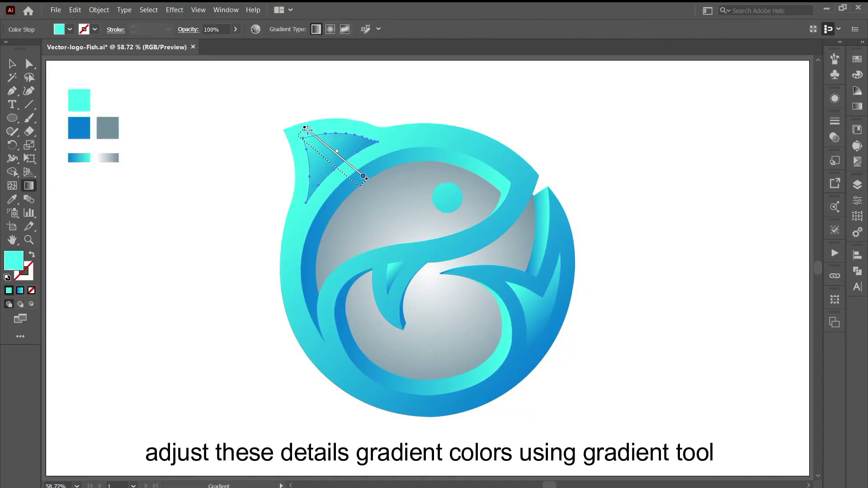
pyautogui.click(11, 64)
pyautogui.click(194, 180)
# Redirect the lower fin detail's gradient nearly vertically, from blue at its upper edge to cyan at its lower point
pyautogui.click(393, 272)
pyautogui.click(29, 186)
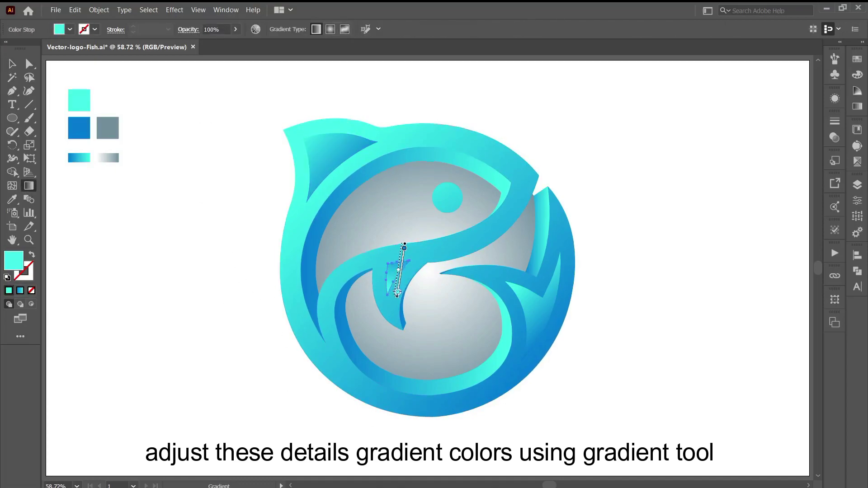
pyautogui.click(12, 64)
pyautogui.click(223, 218)
# Redirect the tail detail's gradient from blue at its upper end to cyan at its lower end
pyautogui.click(536, 312)
pyautogui.click(30, 186)
pyautogui.moveTo(533, 256); pyautogui.dragTo(560, 379)
pyautogui.moveTo(577, 266); pyautogui.dragTo(551, 373)
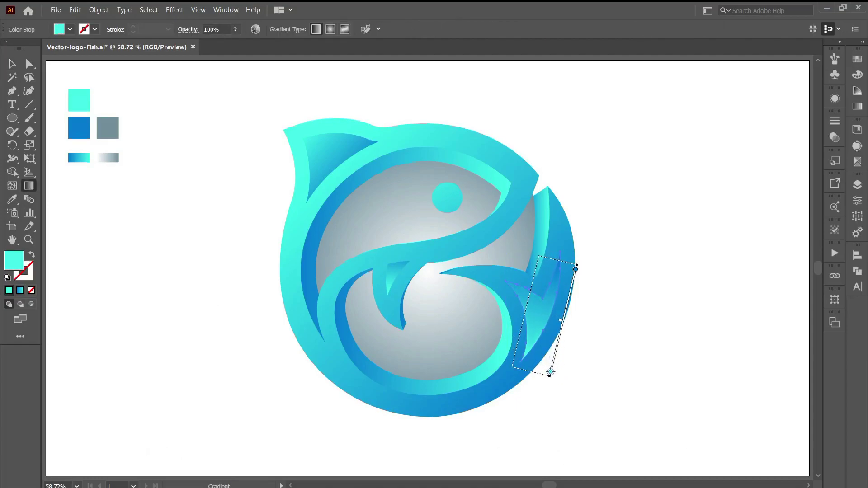
pyautogui.click(12, 64)
pyautogui.click(197, 288)
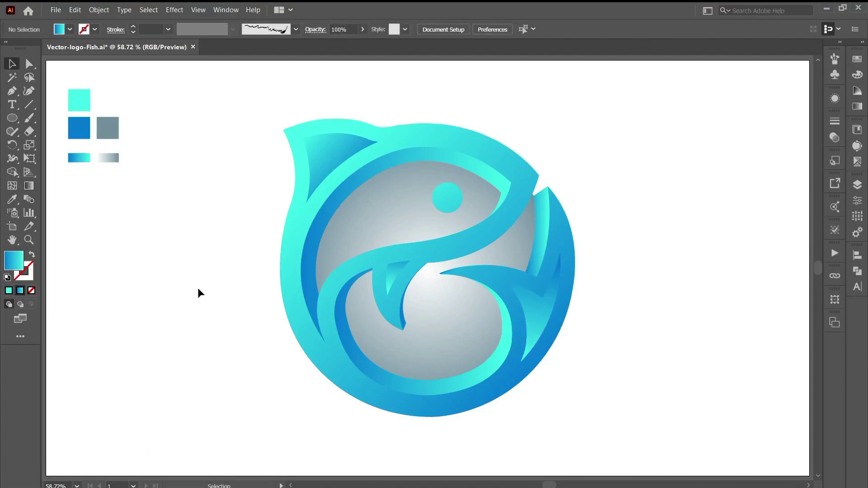
# Delete the colour and gradient swatches beside the logo and group all of the logo's shapes
pyautogui.moveTo(146, 185); pyautogui.dragTo(61, 88)
pyautogui.press('Delete')
pyautogui.moveTo(201, 109); pyautogui.dragTo(607, 402)
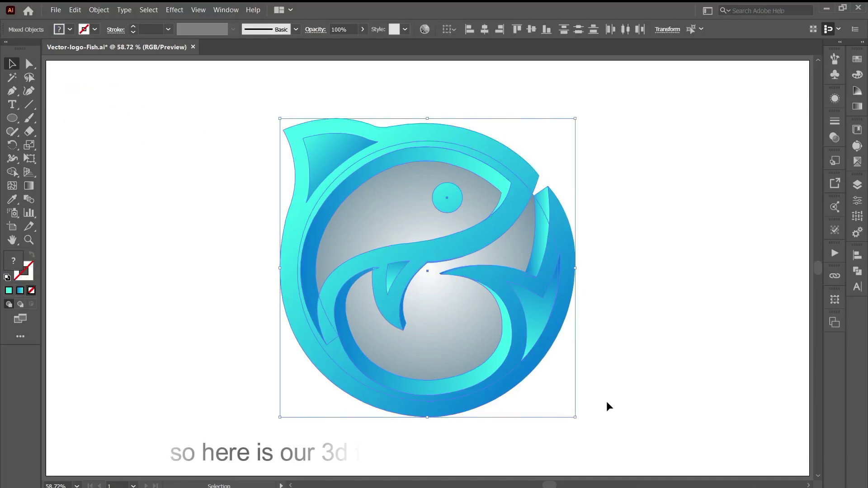
pyautogui.hotkey('ctrl', 'g')
pyautogui.click(608, 402)
pyautogui.click(543, 254)
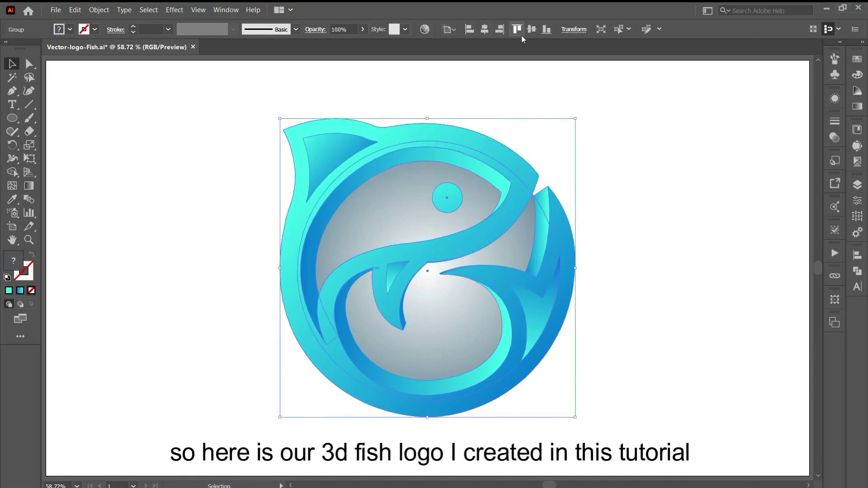
pyautogui.click(124, 146)
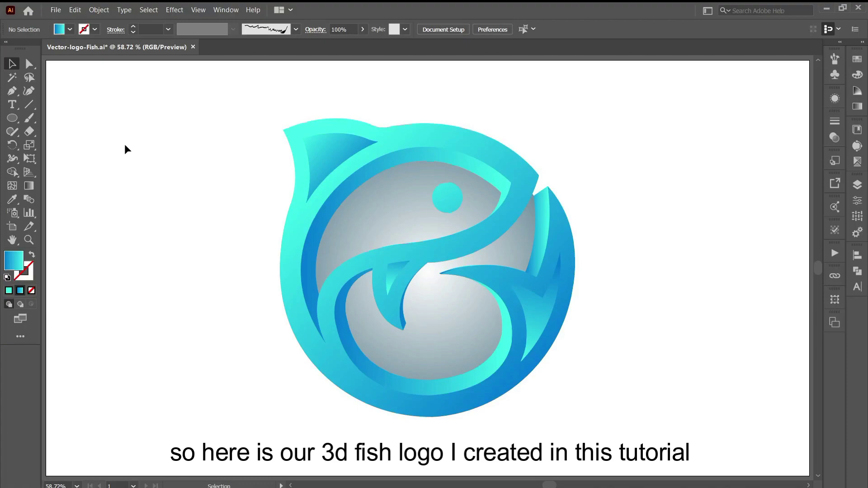